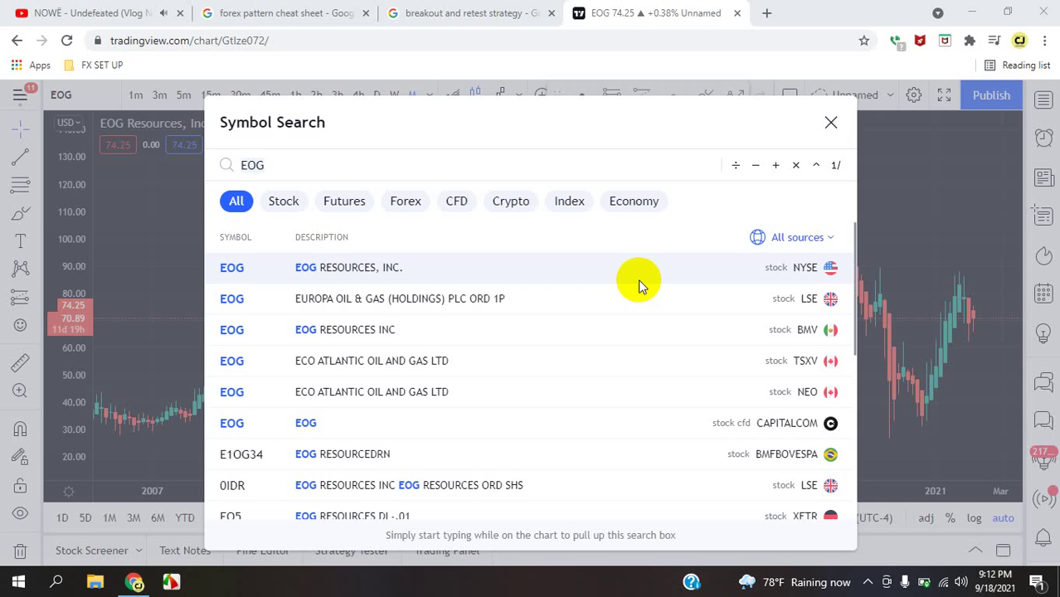
- Close the symbol search and draw three roughly horizontal brush lines across the monthly EOG chart at about 122, 40 and 79
left_click(170, 213)
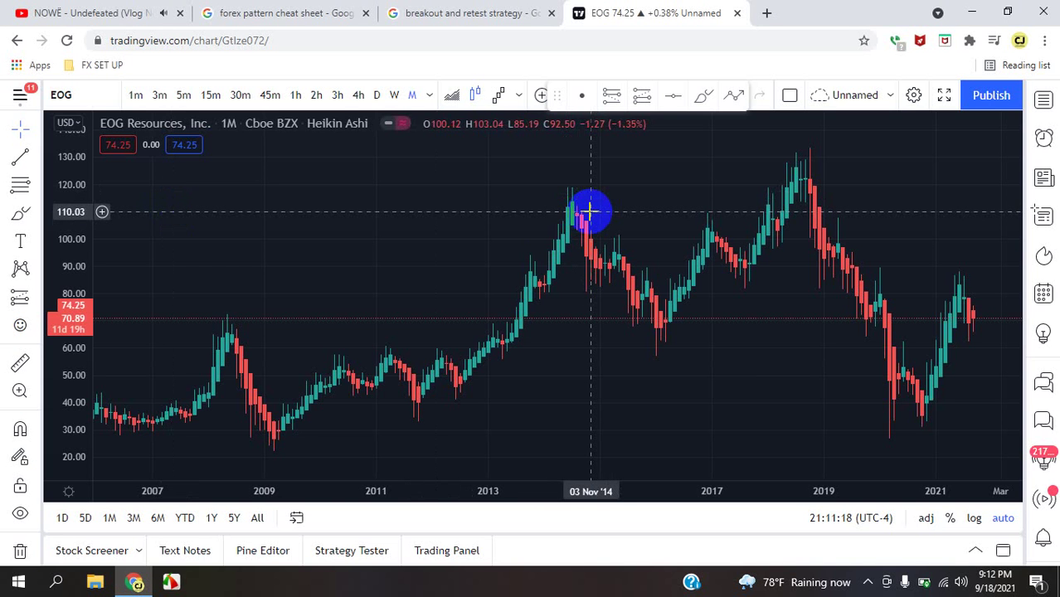
scroll(543, 266, "down", 8)
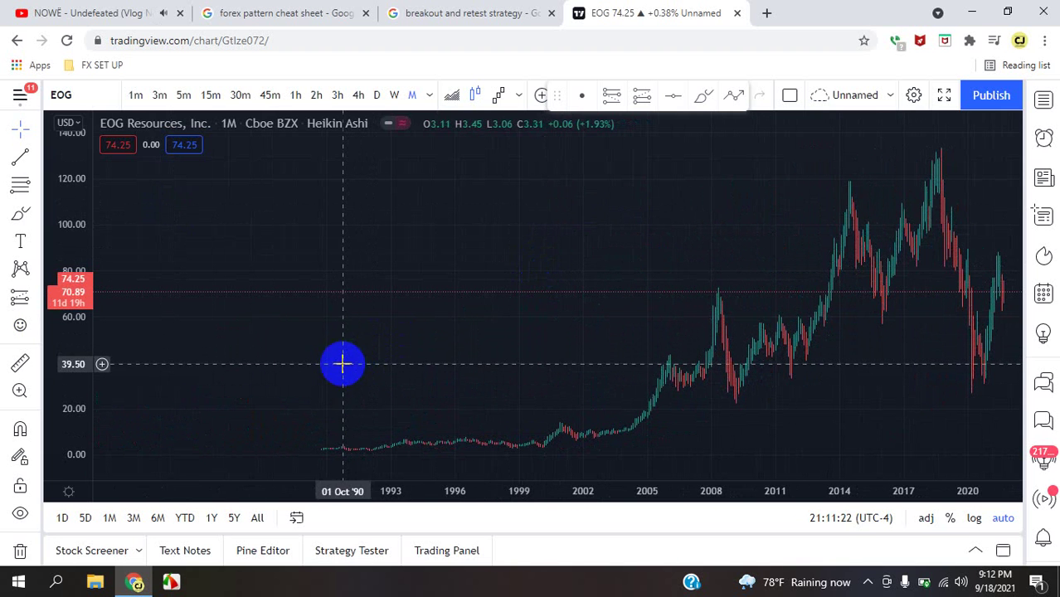
left_click_drag(602, 270, 470, 277)
scroll(616, 264, "up", 10)
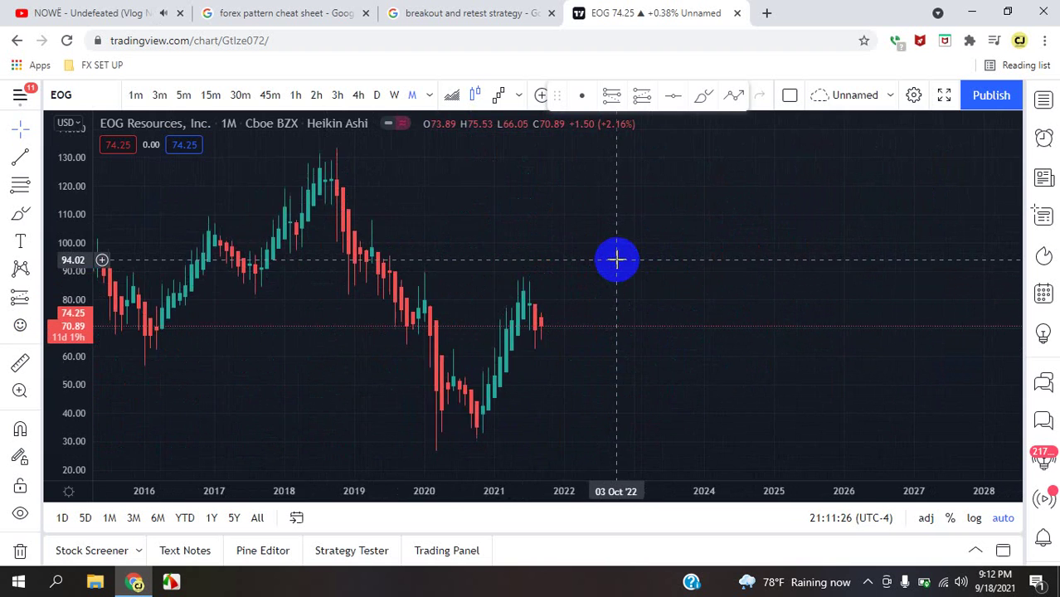
scroll(616, 260, "down", 1)
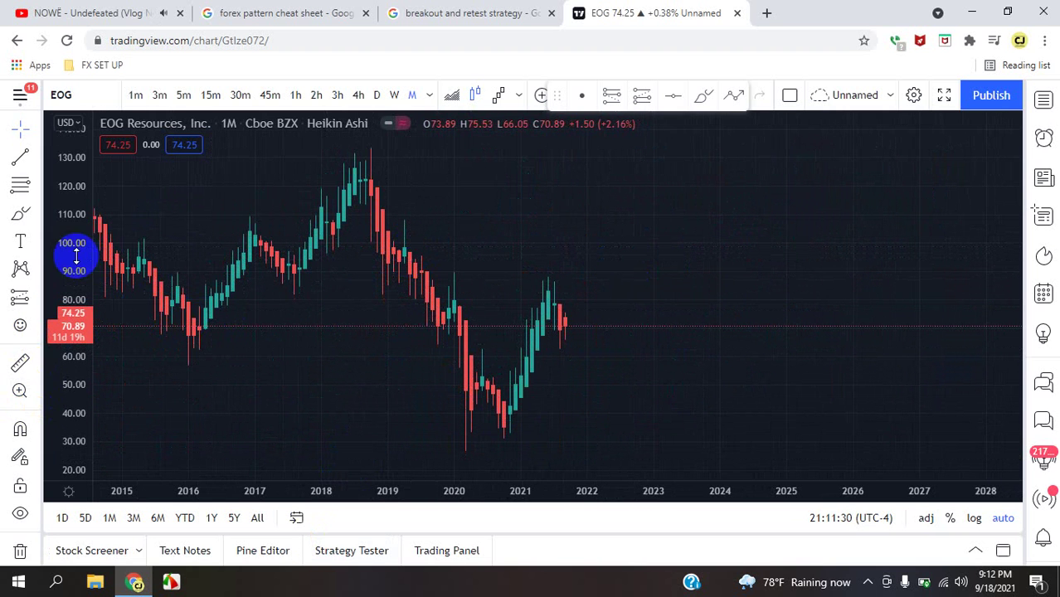
left_click(23, 217)
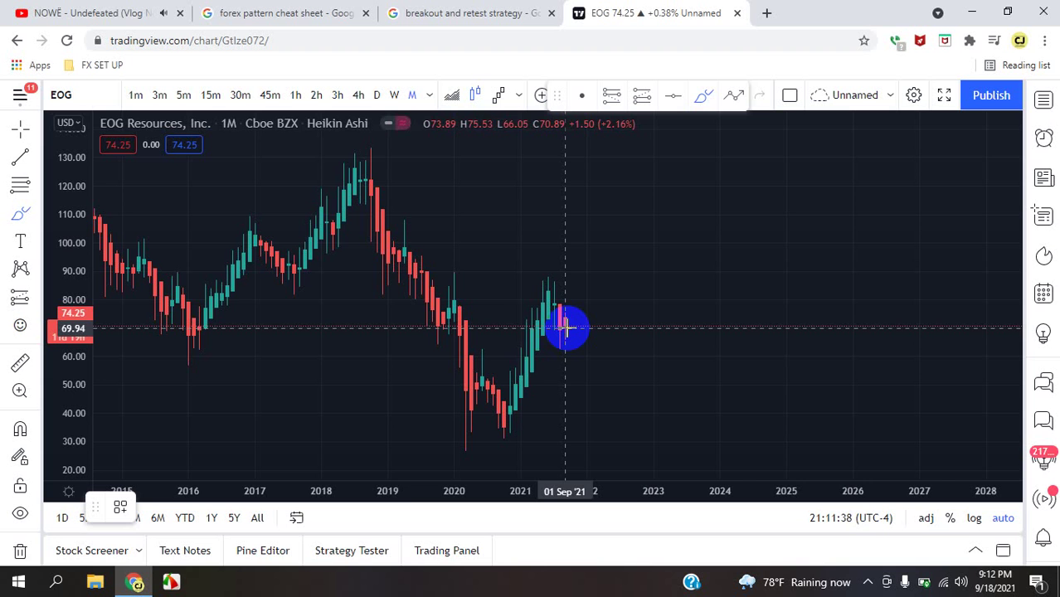
left_click_drag(336, 182, 814, 174)
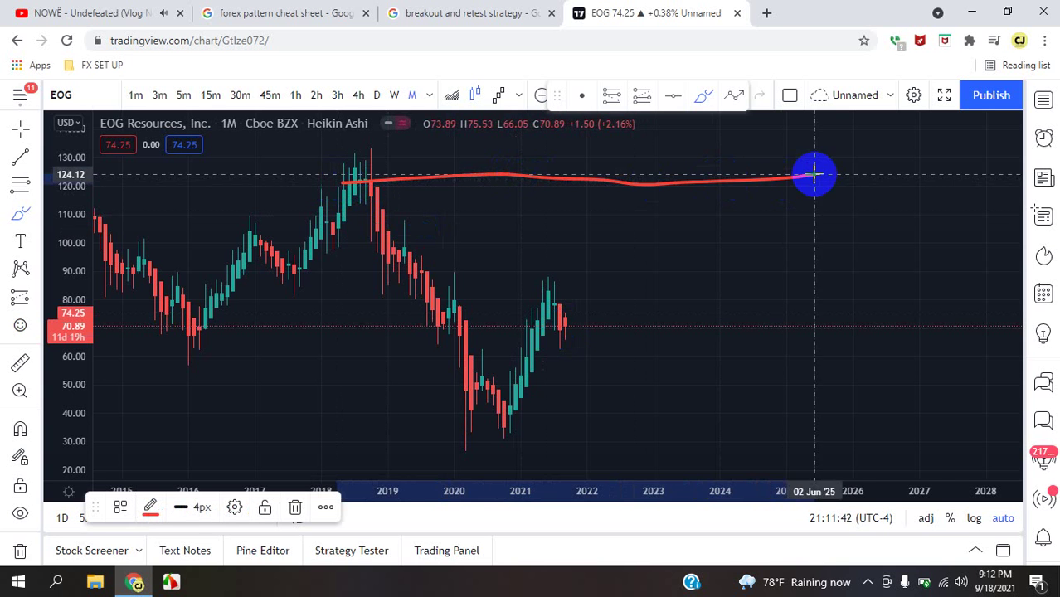
mouse_move(352, 414)
left_mouse_down()
mouse_move(585, 419)
mouse_move(777, 392)
mouse_move(891, 408)
left_mouse_up()
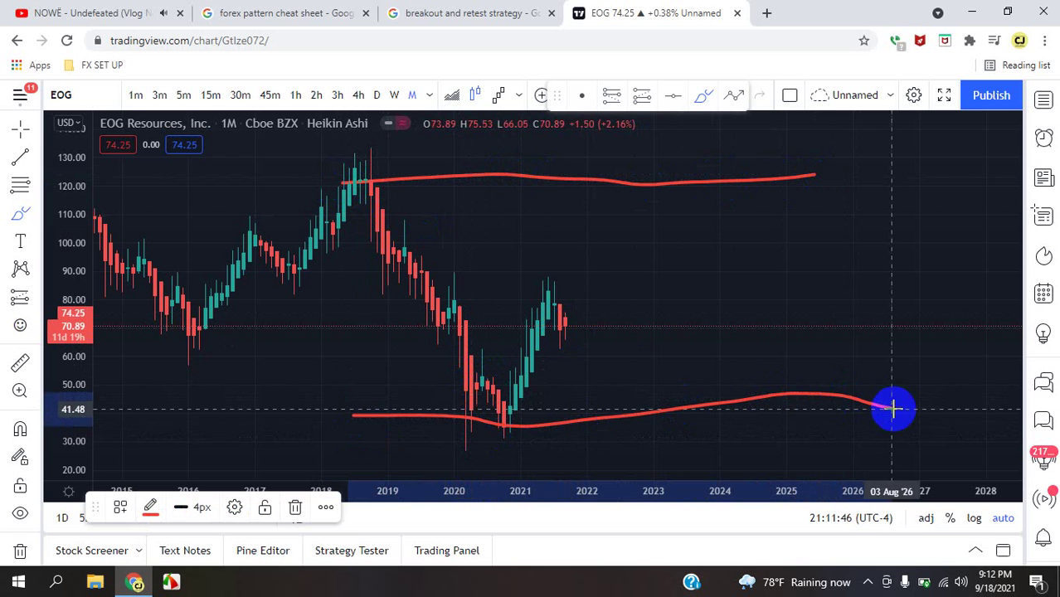
mouse_move(343, 303)
left_mouse_down()
mouse_move(481, 286)
mouse_move(634, 305)
mouse_move(825, 307)
left_mouse_up()
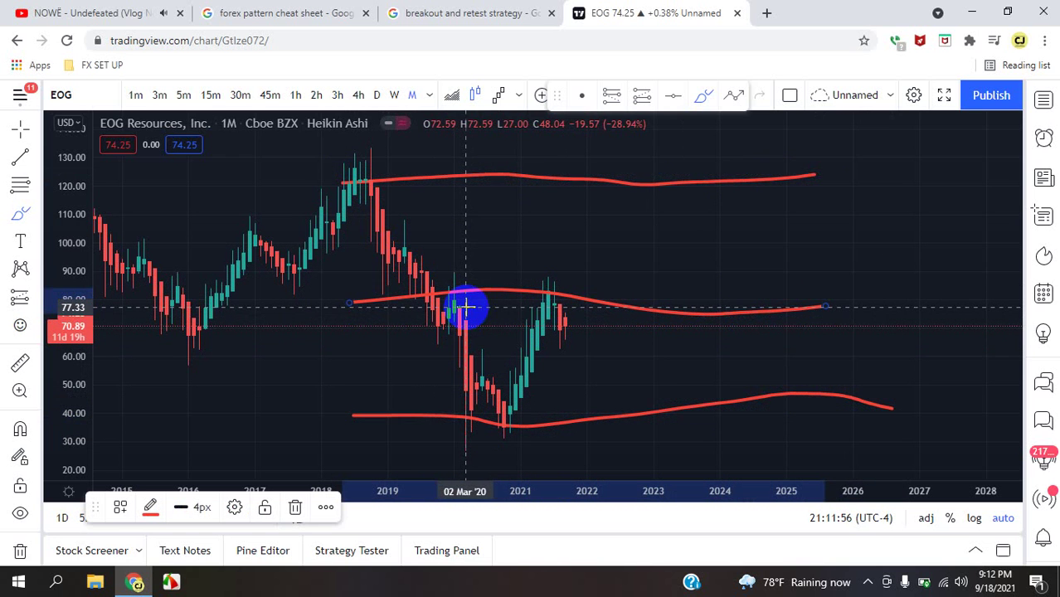
- Sketch the W-shaped price path from 2020 with a projected breakout and circled retest of the middle line, and undo the sketches
mouse_move(460, 299)
left_mouse_down()
mouse_move(457, 397)
mouse_move(462, 408)
mouse_move(482, 370)
mouse_move(506, 426)
mouse_move(553, 283)
mouse_move(565, 340)
left_mouse_up()
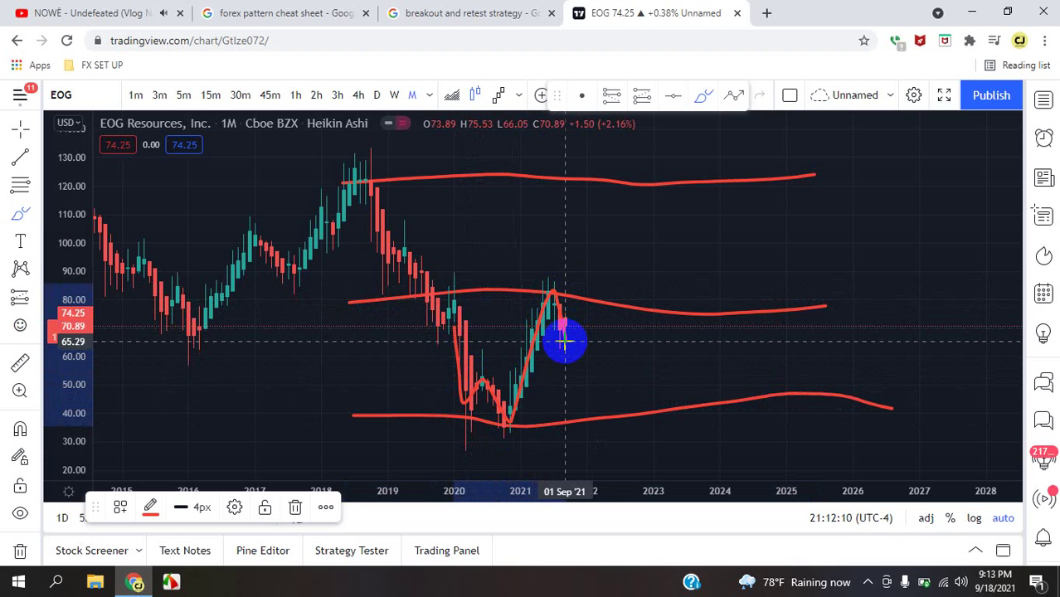
left_click_drag(565, 340, 609, 270)
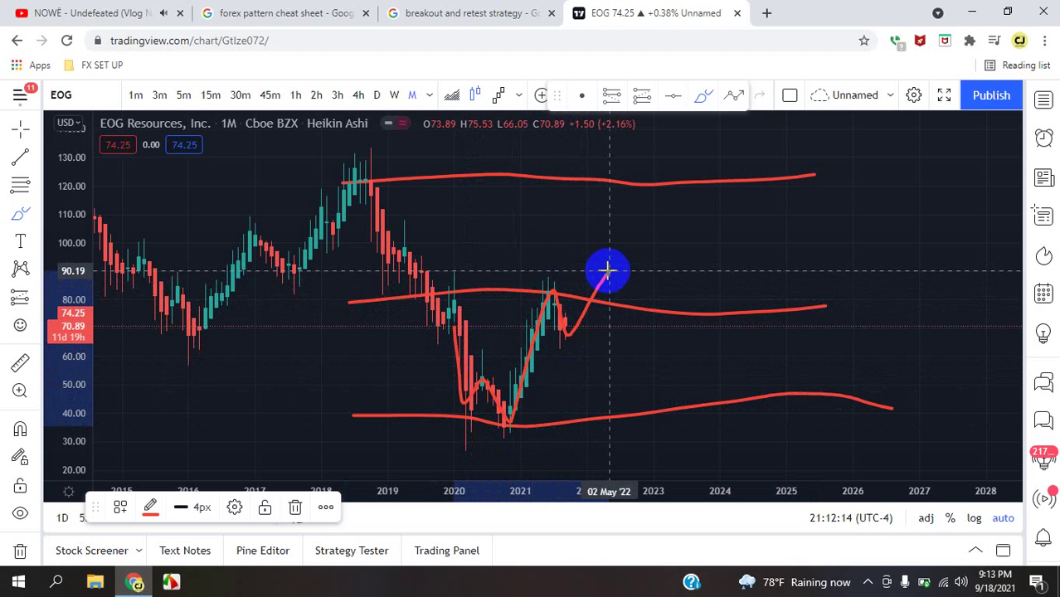
mouse_move(609, 269)
left_mouse_down()
mouse_move(630, 218)
mouse_move(642, 311)
mouse_move(629, 295)
mouse_move(639, 286)
mouse_move(655, 324)
mouse_move(637, 292)
mouse_move(624, 299)
left_mouse_up()
mouse_move(561, 313)
left_mouse_down()
mouse_move(572, 316)
mouse_move(567, 309)
mouse_move(569, 339)
mouse_move(562, 306)
mouse_move(582, 338)
mouse_move(589, 324)
mouse_move(568, 317)
mouse_move(611, 268)
mouse_move(652, 310)
mouse_move(568, 324)
mouse_move(611, 227)
mouse_move(642, 302)
mouse_move(638, 291)
mouse_move(654, 295)
mouse_move(733, 150)
mouse_move(625, 331)
mouse_move(692, 244)
left_mouse_up()
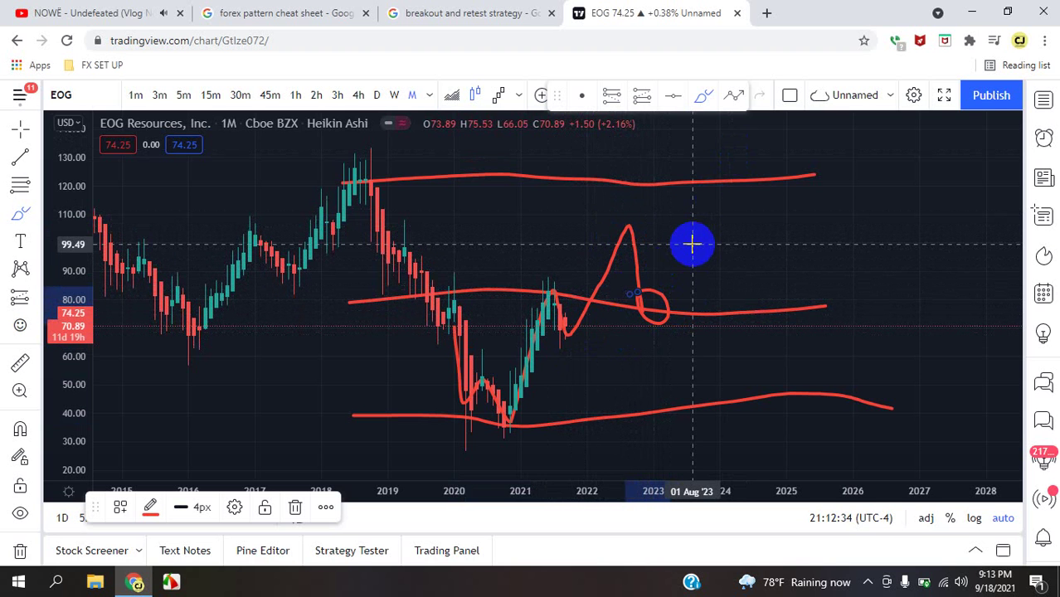
key("ctrl+z")
key("ctrl+z")
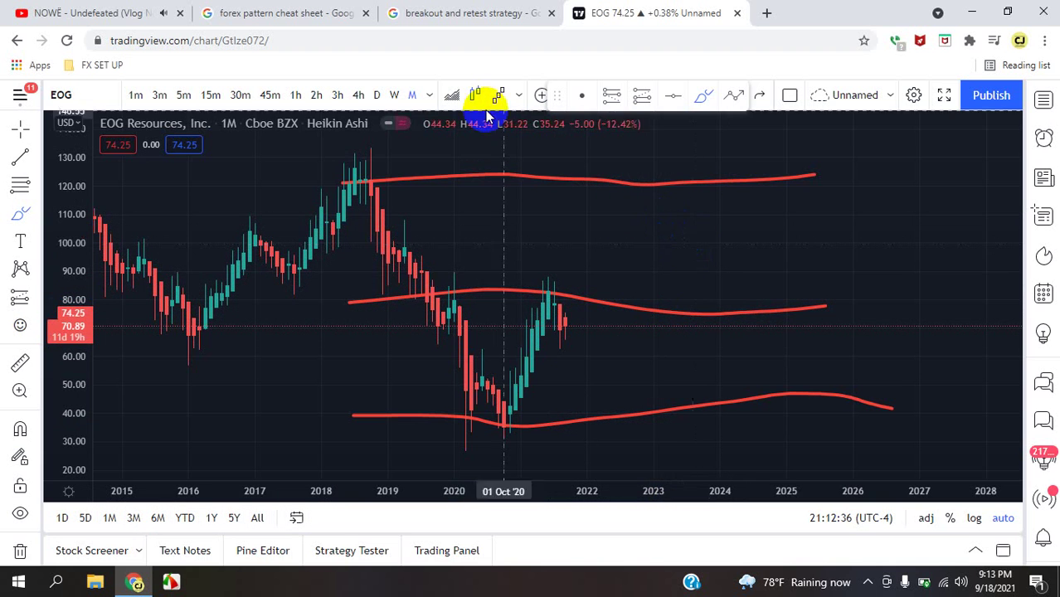
- Change the chart to weekly, trace the W-shaped move from early 2020, mark the recent highs at about 88, and undo these strokes
left_click(394, 96)
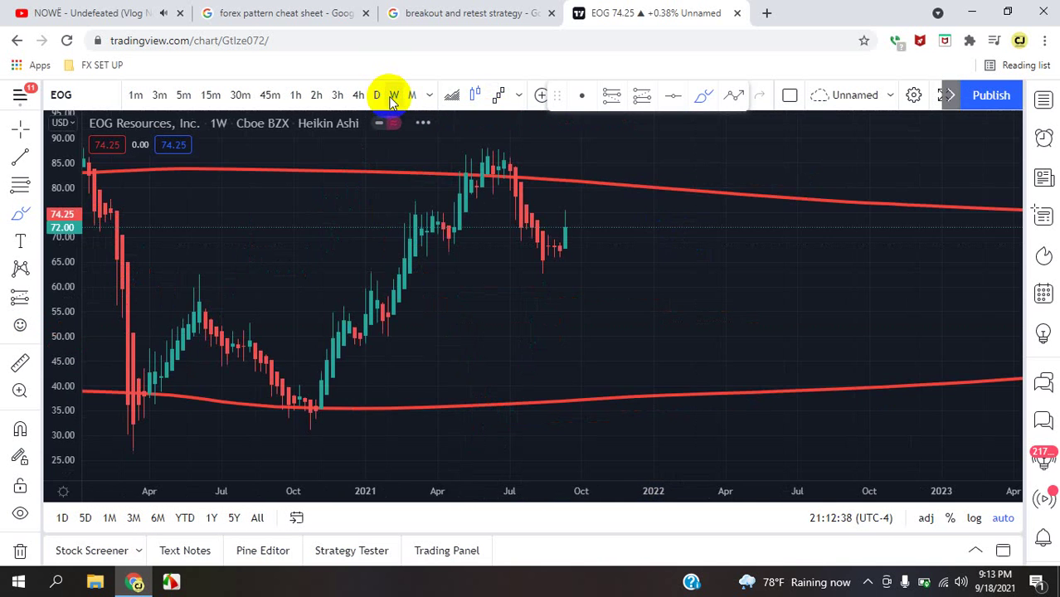
scroll(407, 196, "down", 5)
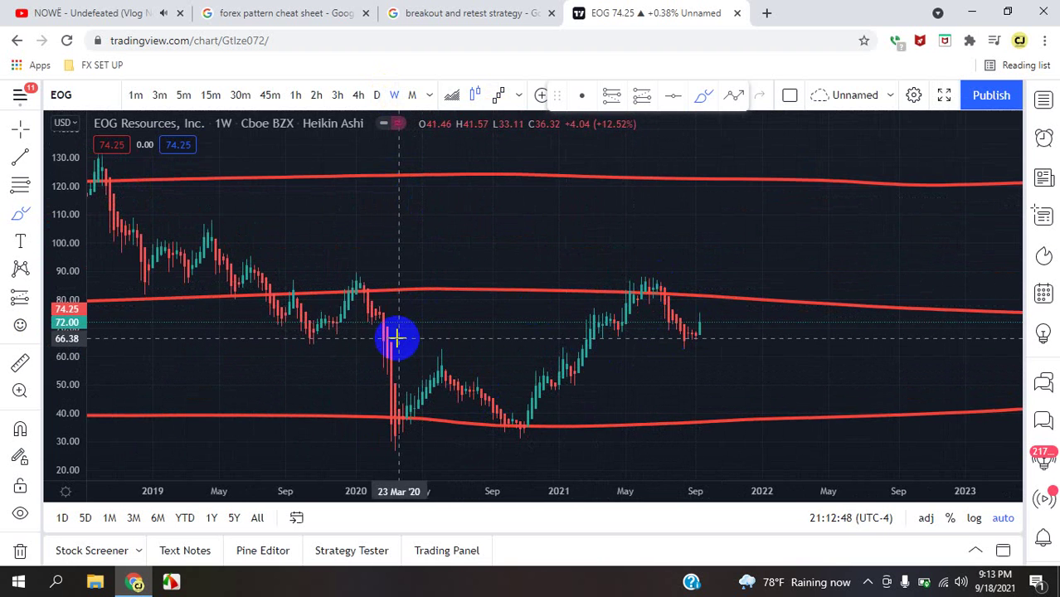
left_click(397, 420)
mouse_move(397, 420)
left_mouse_down()
mouse_move(438, 366)
mouse_move(496, 402)
mouse_move(506, 420)
mouse_move(541, 374)
mouse_move(556, 382)
mouse_move(558, 355)
mouse_move(574, 378)
mouse_move(601, 313)
mouse_move(614, 325)
mouse_move(633, 297)
mouse_move(714, 277)
left_mouse_up()
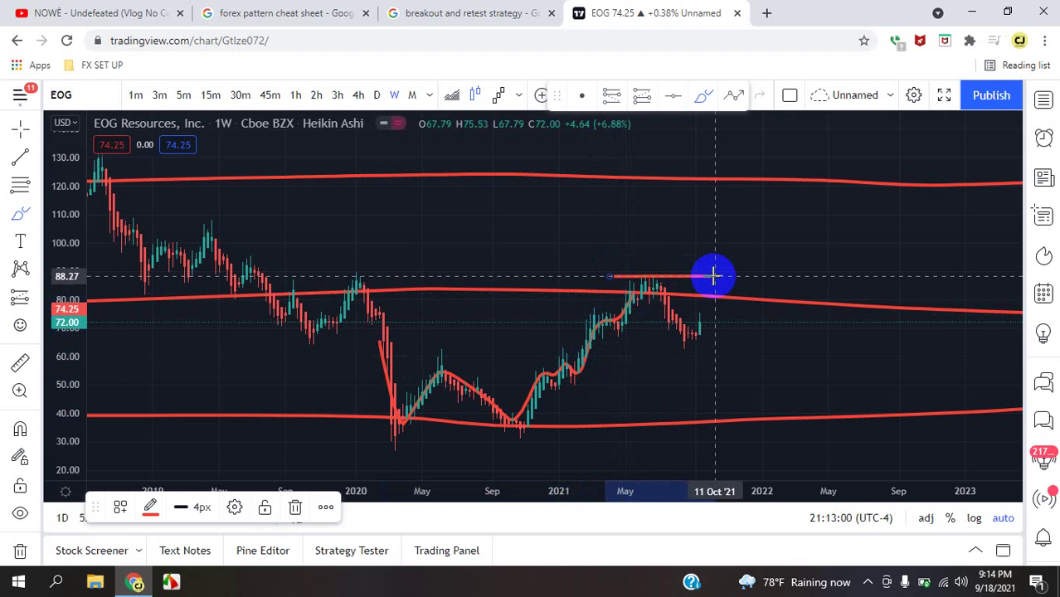
key("ctrl")
key("ctrl+z")
- Change the chart to daily, try a rising brush line from about 66 near the August low to about 74 in October, and undo it
scroll(667, 251, "up", 5)
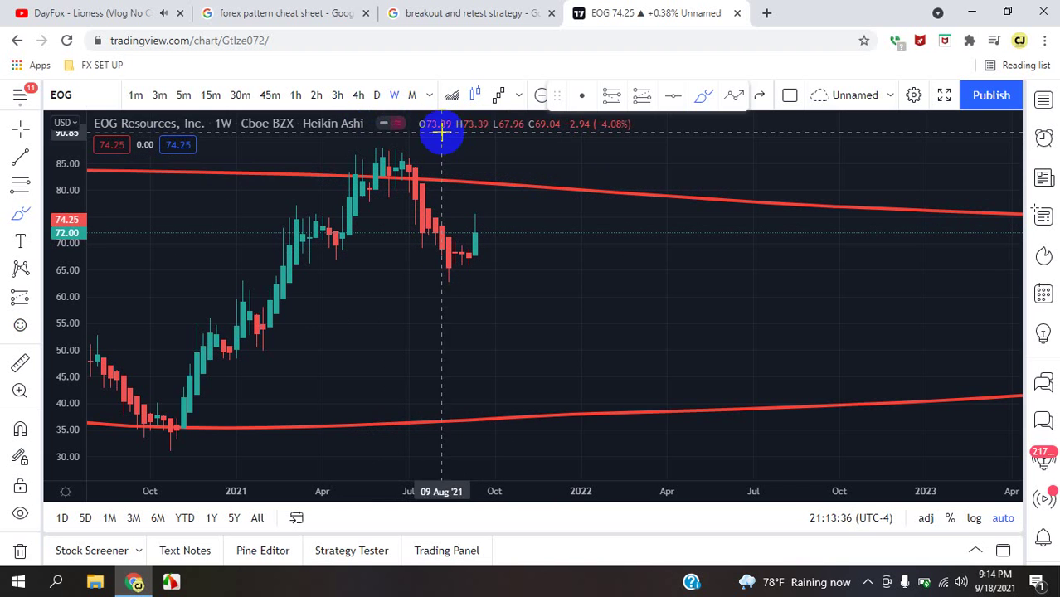
left_click(375, 95)
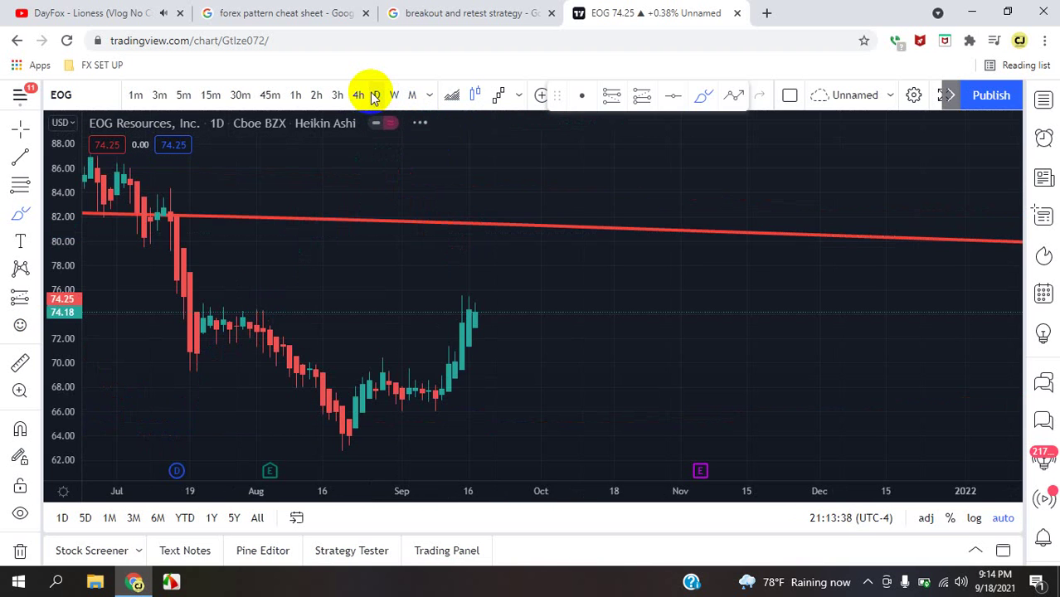
scroll(526, 334, "down", 4)
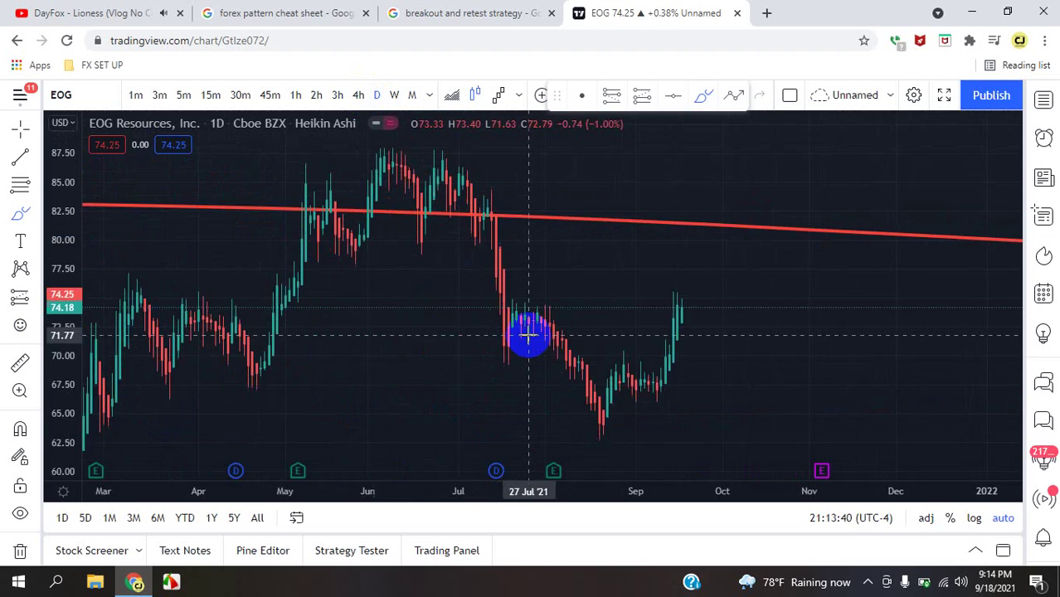
scroll(527, 335, "up", 2)
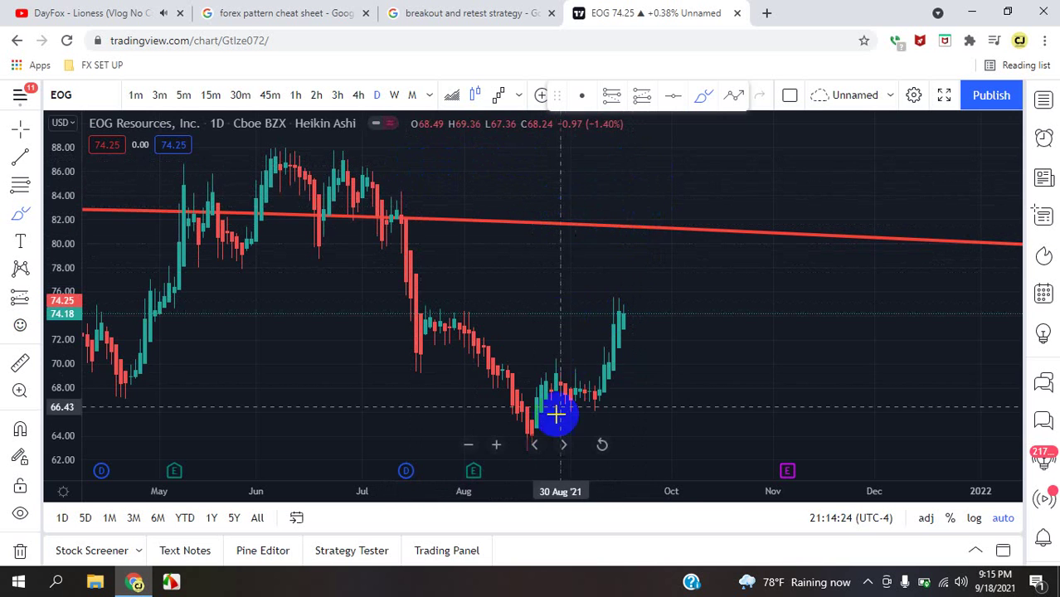
left_click_drag(515, 415, 707, 313)
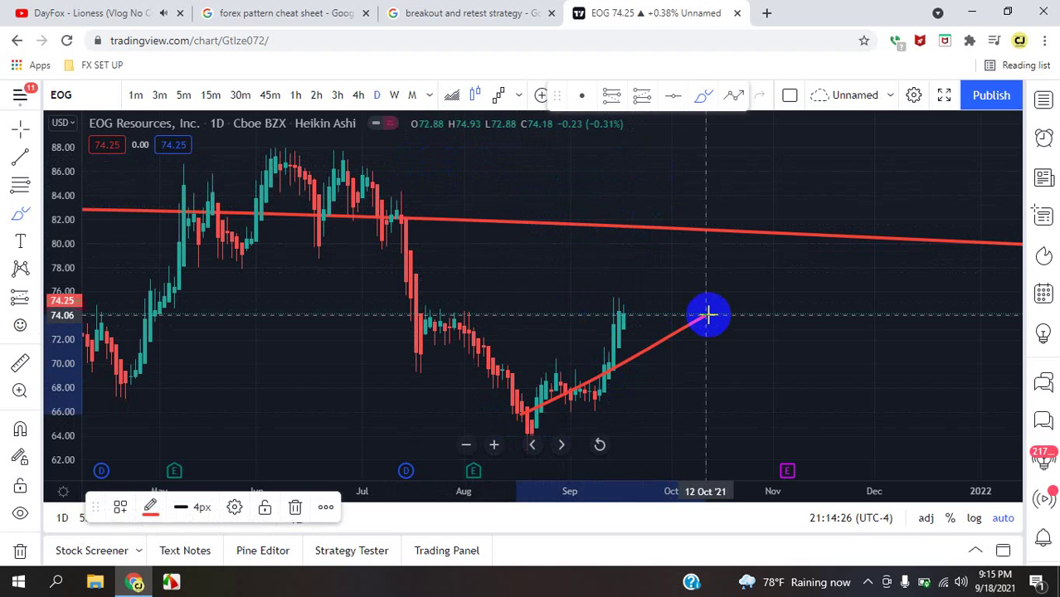
key("ctrl+z")
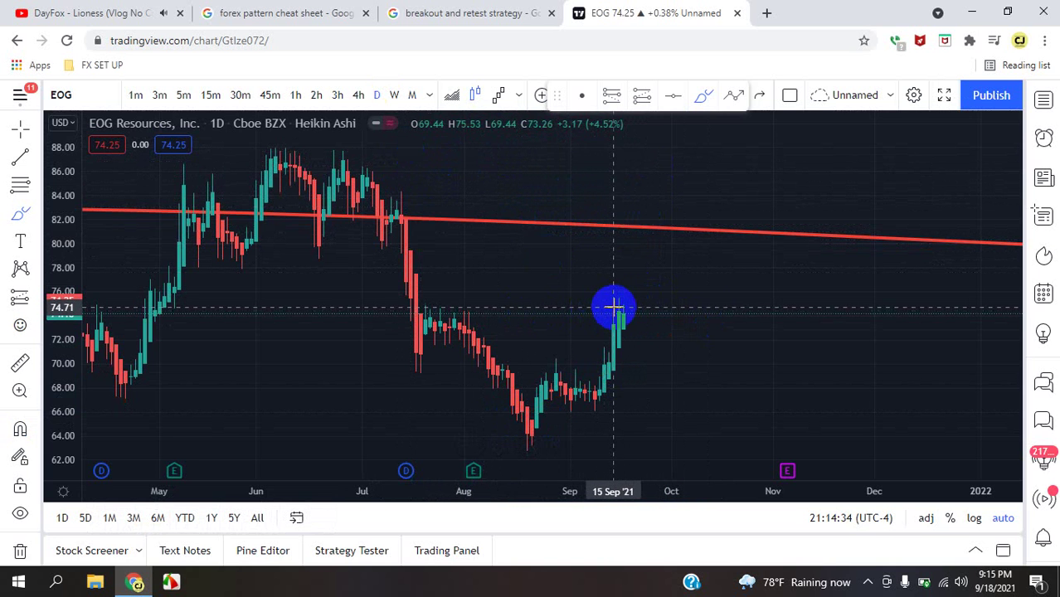
- Draw three roughly horizontal brush lines around the recent daily price swings at about 87, 66 and 76
mouse_move(397, 212)
left_mouse_down()
mouse_move(345, 161)
mouse_move(641, 160)
left_mouse_up()
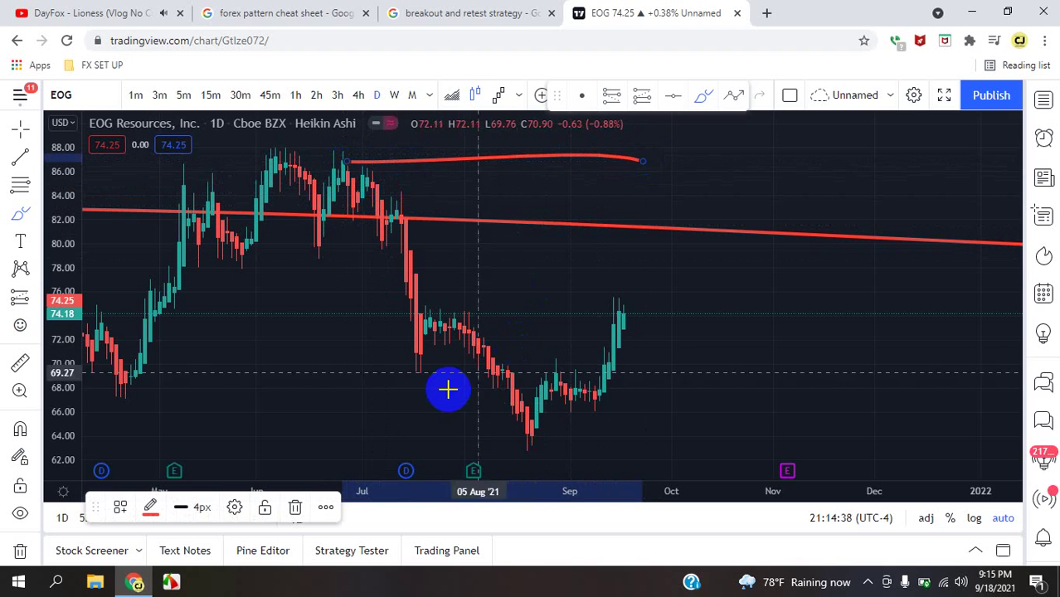
left_click_drag(390, 421, 704, 416)
left_click_drag(387, 303, 733, 280)
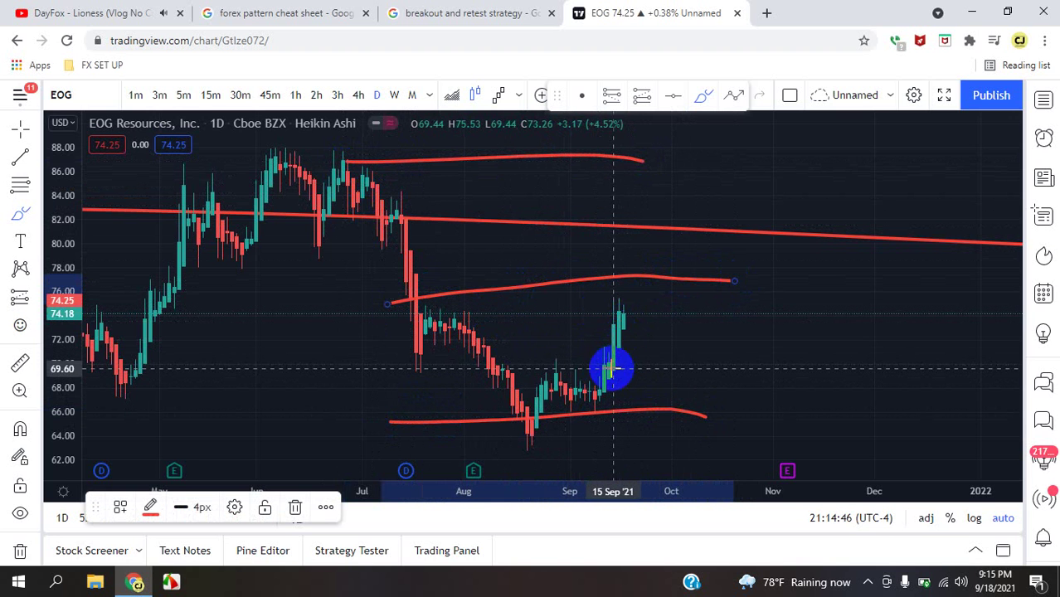
- Sketch projected pullback and rally paths from the latest daily candles, and undo them together with the three daily level lines
mouse_move(605, 379)
left_mouse_down()
mouse_move(618, 254)
mouse_move(652, 340)
left_mouse_up()
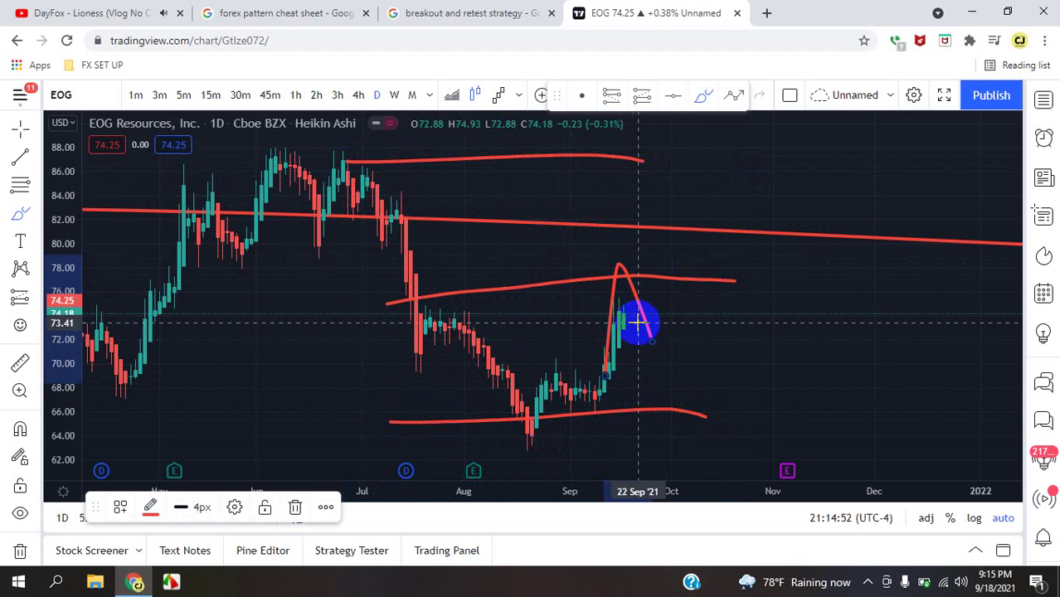
mouse_move(629, 306)
left_mouse_down()
mouse_move(648, 365)
mouse_move(690, 239)
left_mouse_up()
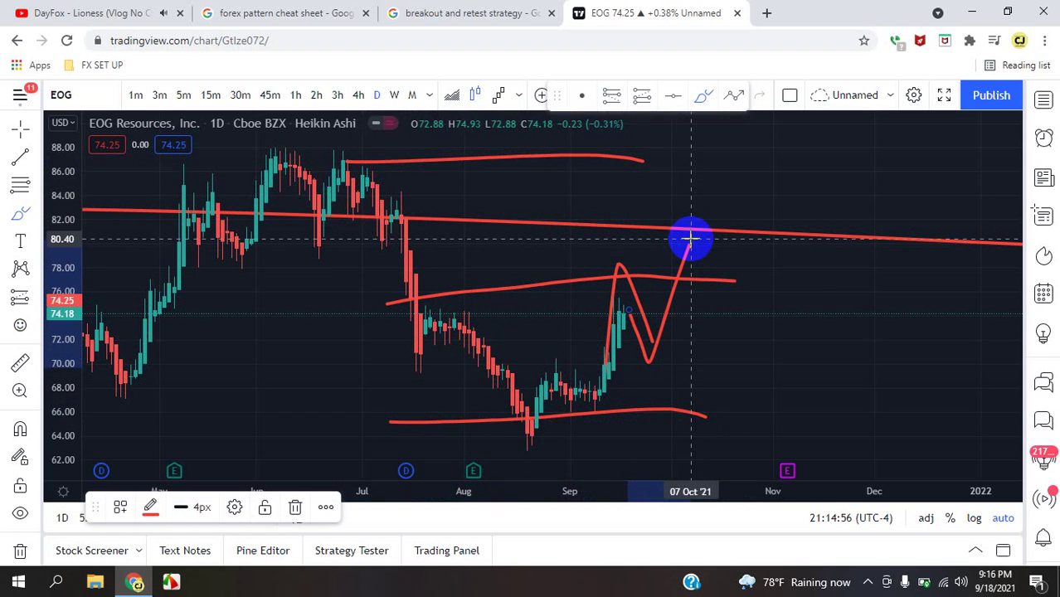
key("ctrl+z")
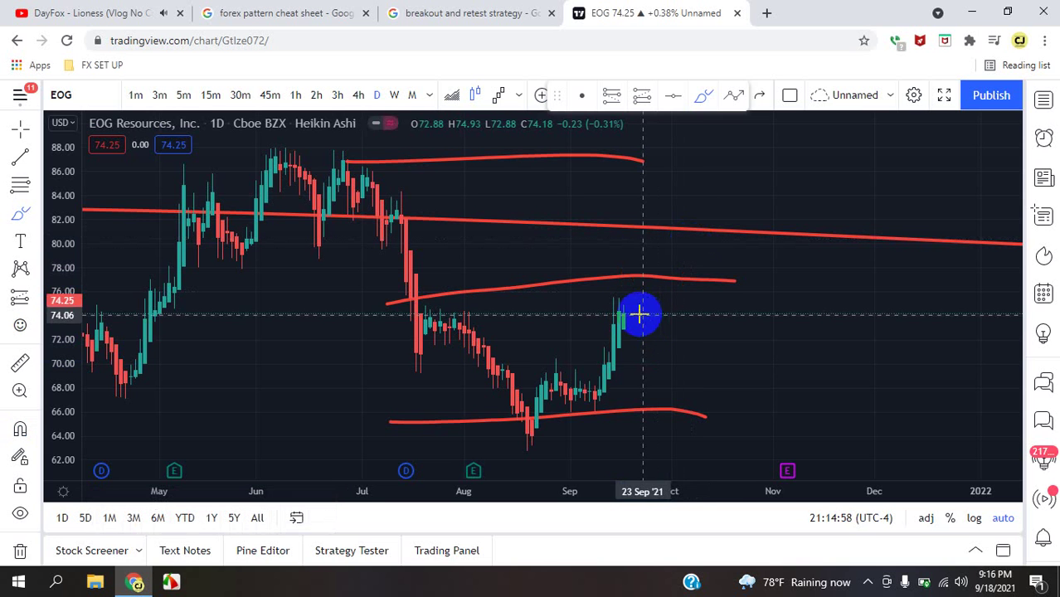
mouse_move(614, 364)
left_mouse_down()
mouse_move(620, 298)
mouse_move(661, 327)
mouse_move(681, 287)
left_mouse_up()
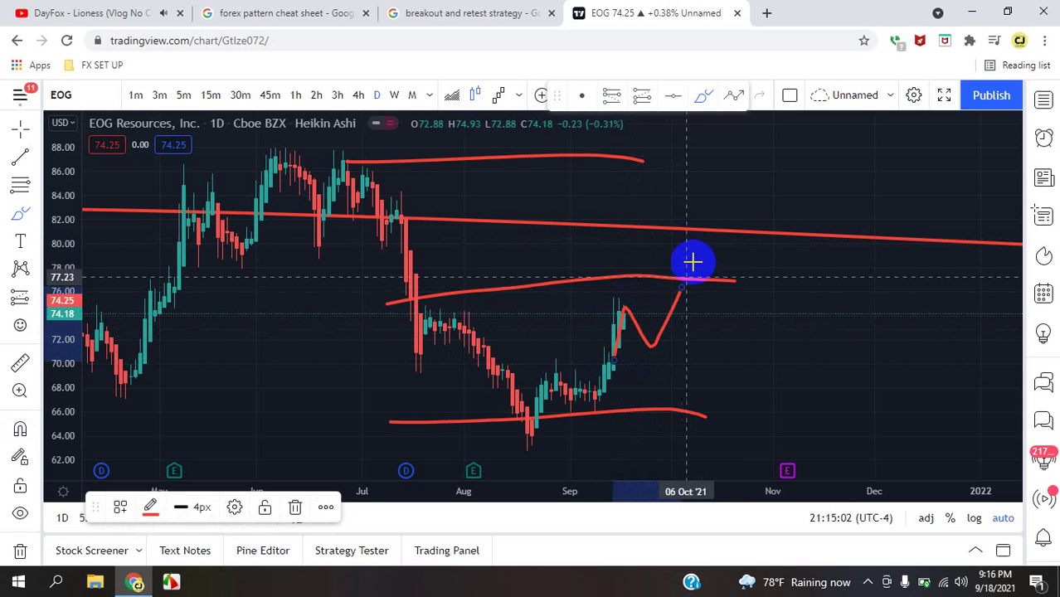
key("ctrl+z")
key("ctrl+z")
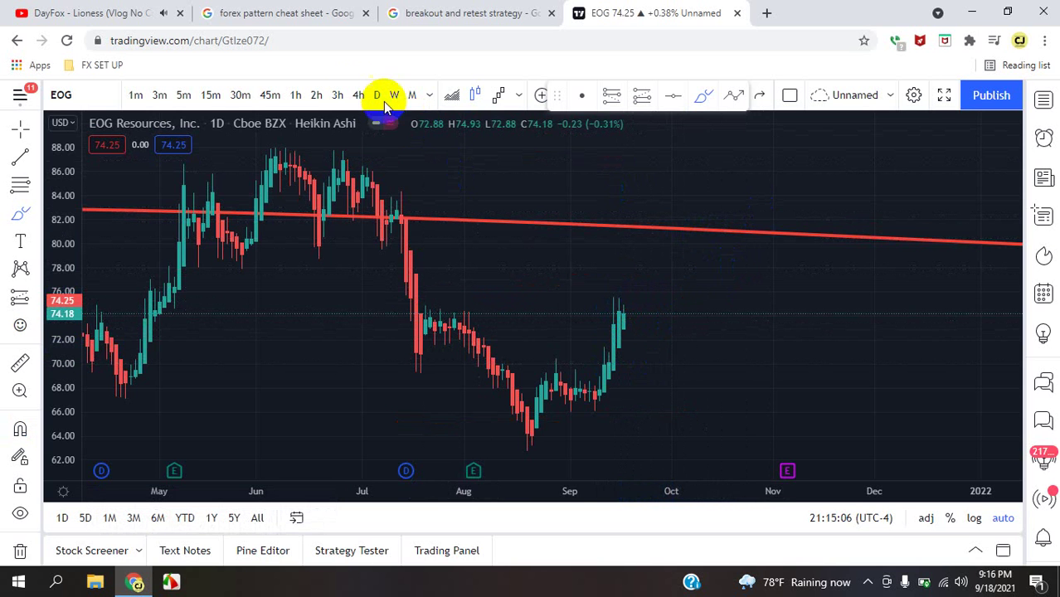
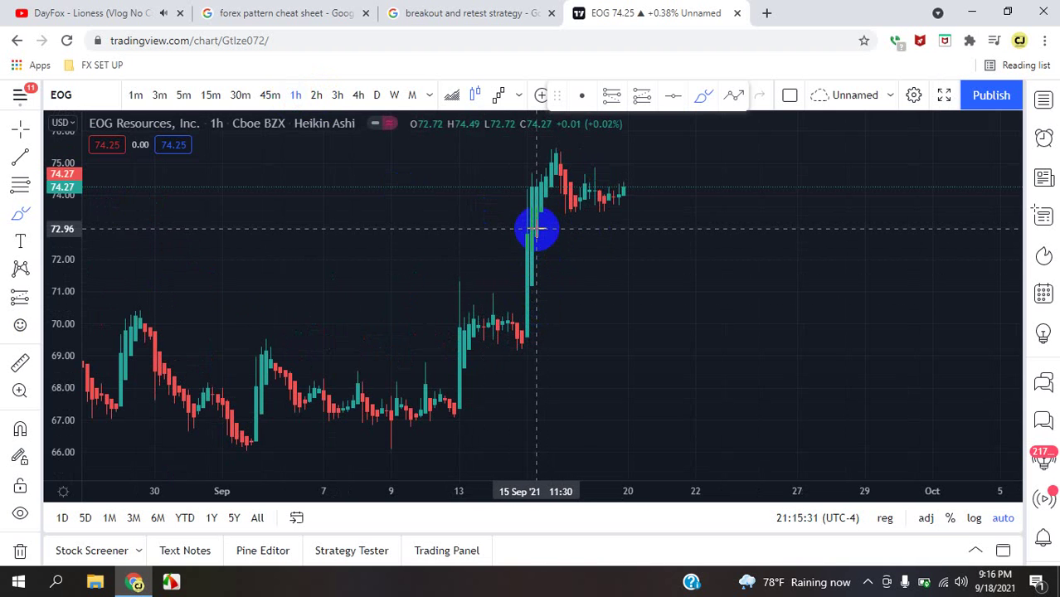
- On the hourly chart, sketch the W-shaped swings, a neckline at about 74.4 and its breakout and retest, undoing each sketch
mouse_move(539, 215)
left_mouse_down()
mouse_move(556, 175)
mouse_move(570, 208)
mouse_move(586, 163)
mouse_move(599, 206)
mouse_move(618, 184)
mouse_move(605, 182)
mouse_move(647, 181)
mouse_move(612, 180)
left_mouse_up()
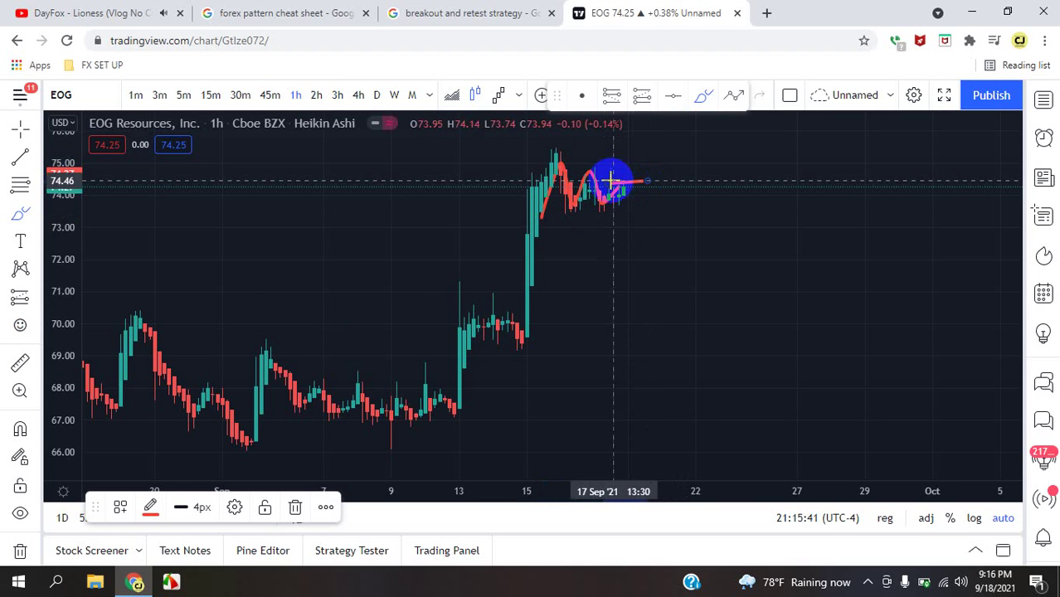
key("ctrl+z")
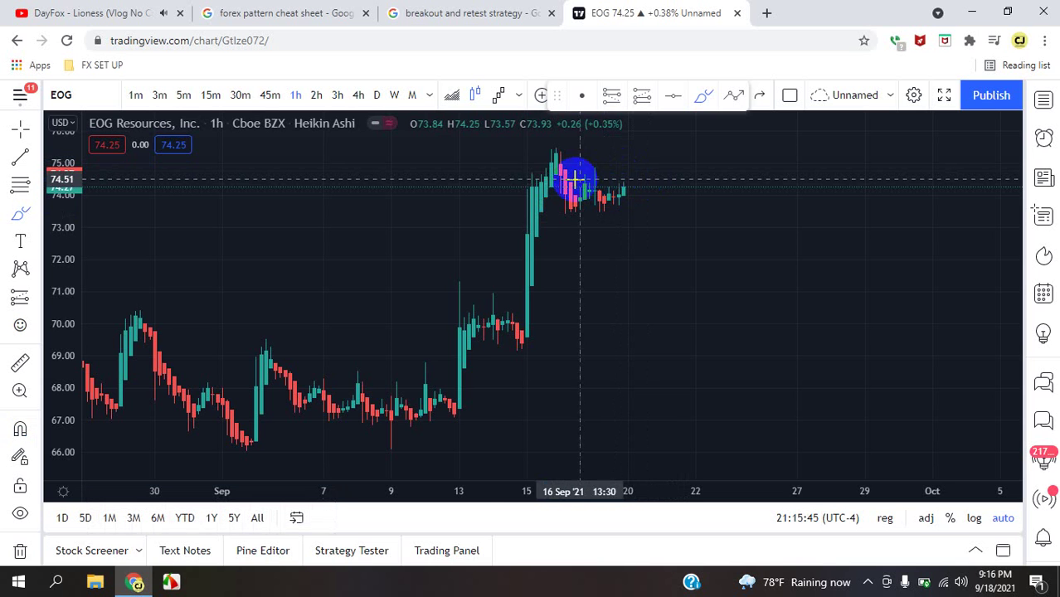
mouse_move(532, 184)
left_mouse_down()
mouse_move(649, 180)
mouse_move(635, 187)
mouse_move(630, 153)
mouse_move(643, 180)
mouse_move(672, 152)
left_mouse_up()
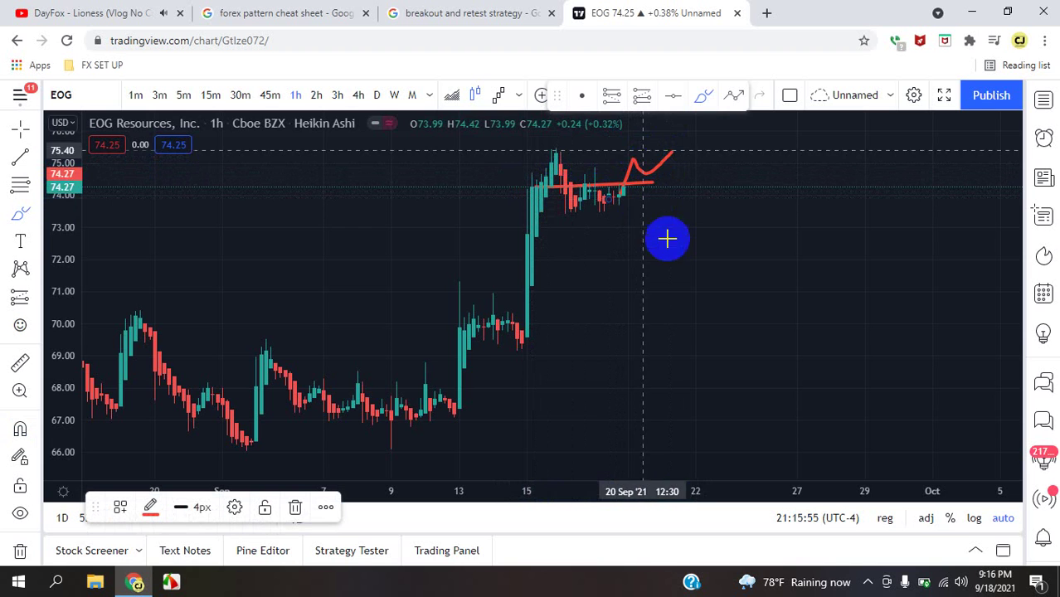
key("ctrl")
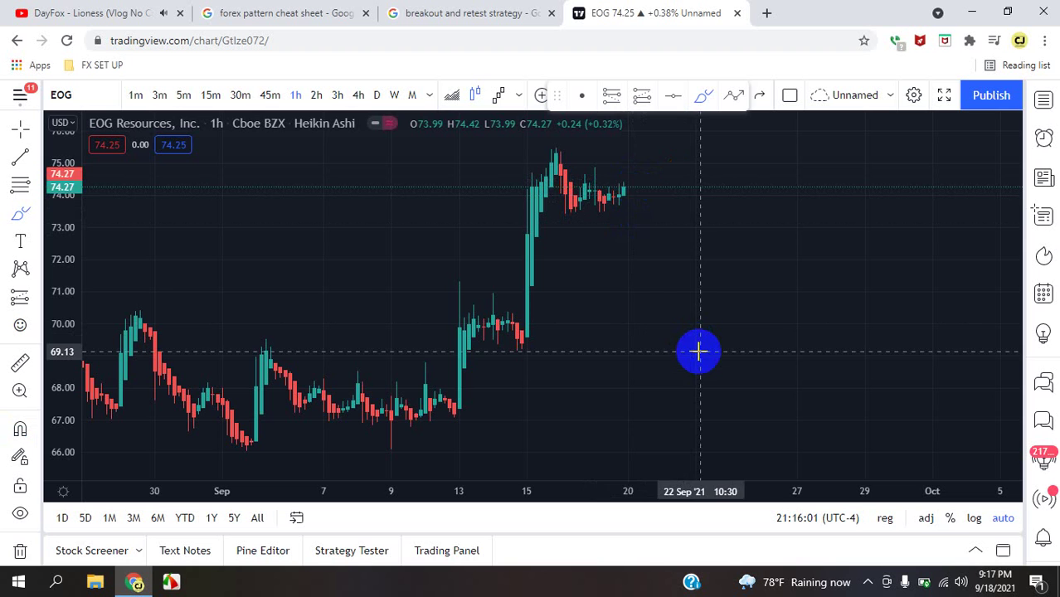
mouse_move(552, 168)
left_mouse_down()
mouse_move(576, 207)
mouse_move(627, 171)
left_mouse_up()
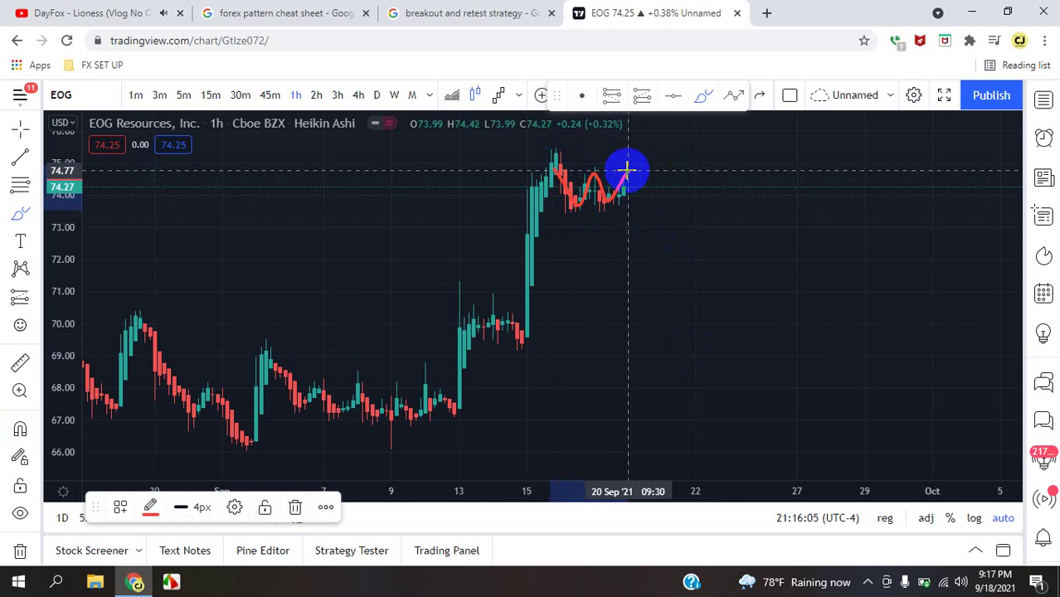
key("ctrl+z")
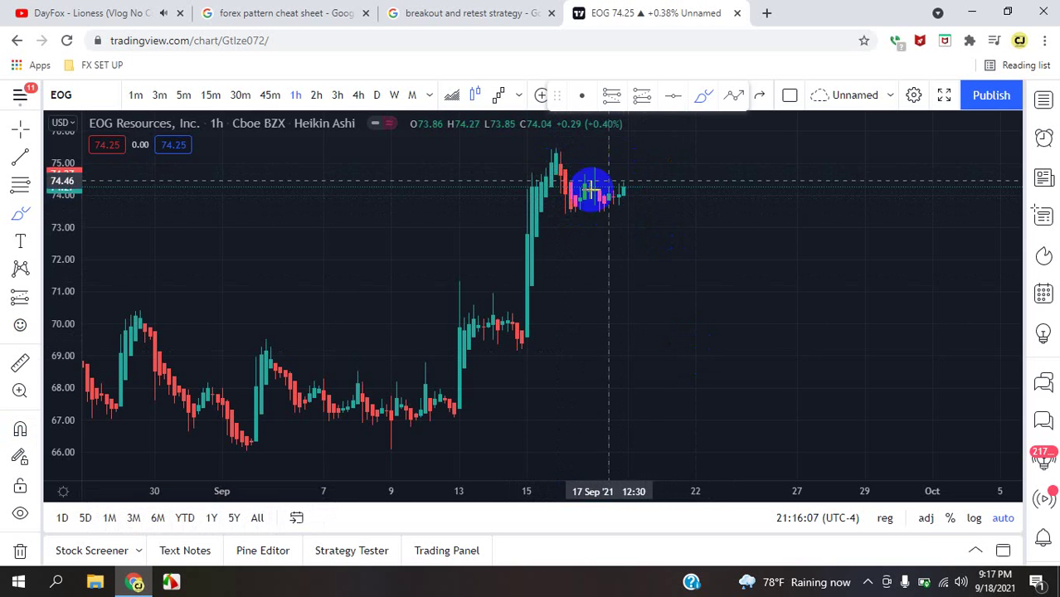
- Sketch a wavy top over the latest hourly candles followed by a drop to about 68.3, and undo it
mouse_move(569, 205)
left_mouse_down()
mouse_move(549, 209)
mouse_move(554, 158)
mouse_move(568, 189)
mouse_move(585, 181)
mouse_move(608, 206)
mouse_move(625, 179)
mouse_move(720, 379)
left_mouse_up()
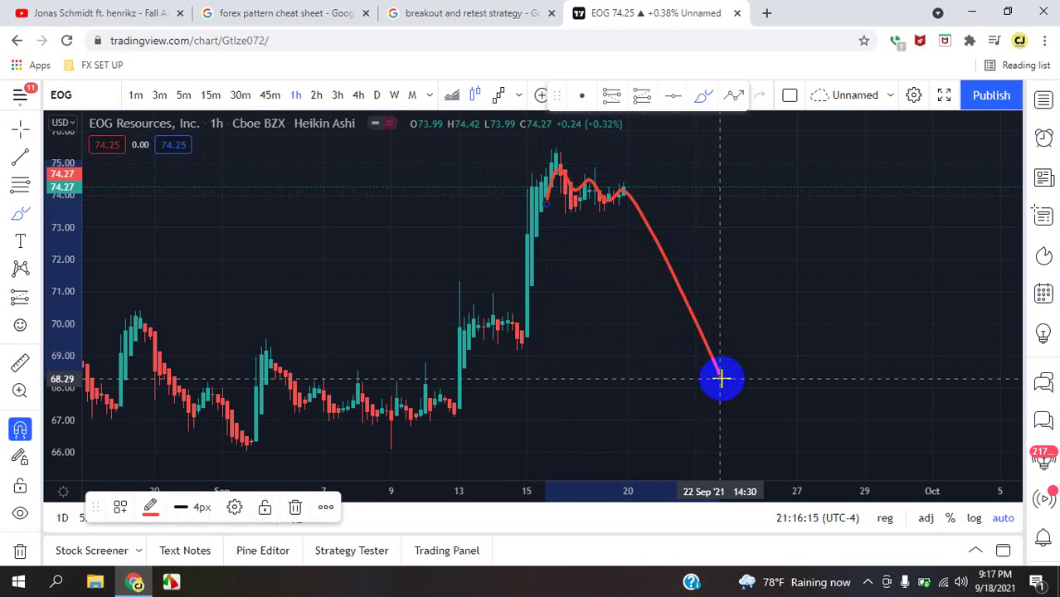
left_click_drag(720, 379, 720, 379)
key("ctrl+z")
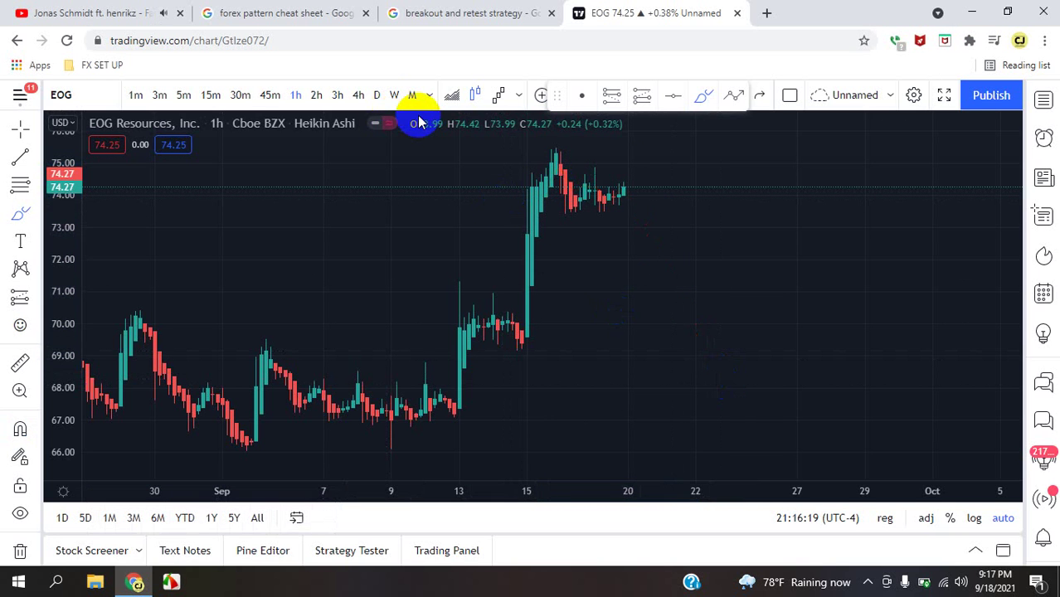
- Examine the EOG chart on the 45-, 30- and 15-minute intervals, ending on the 5-minute candles with the brush ready
left_click(270, 96)
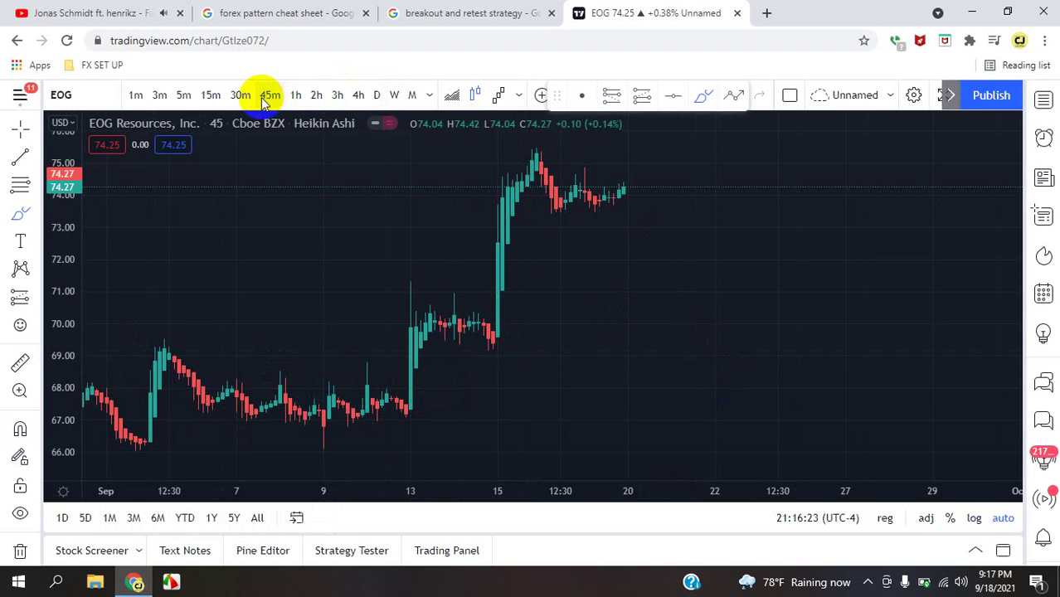
left_click(249, 99)
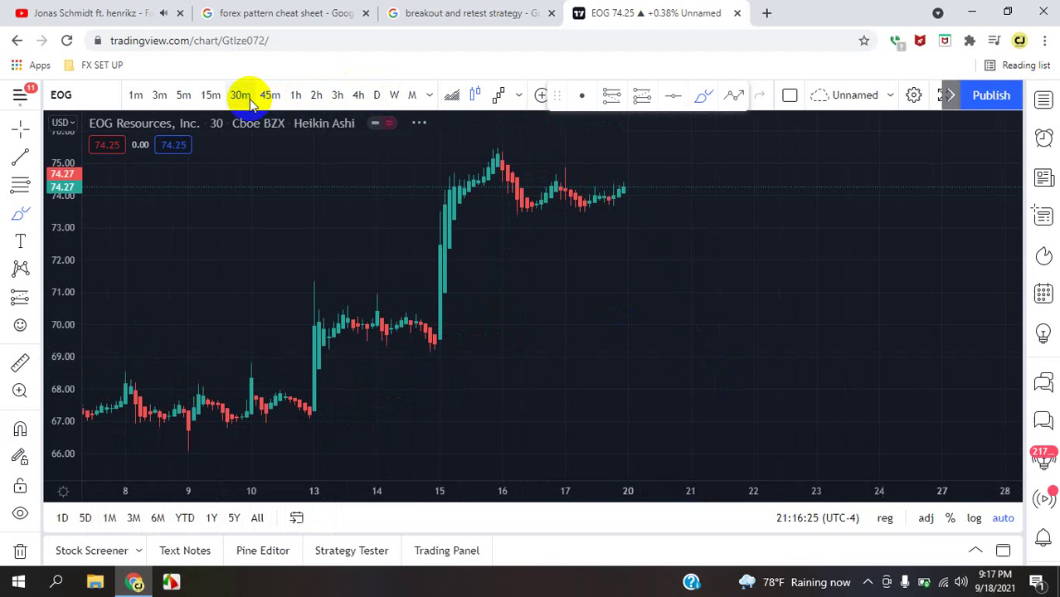
left_click(208, 98)
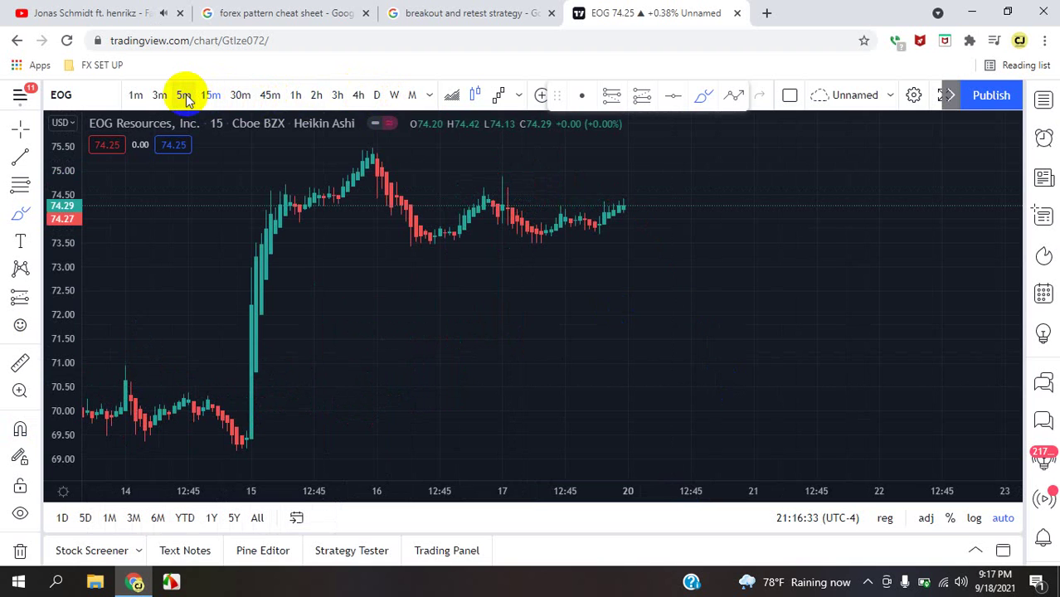
left_click(184, 96)
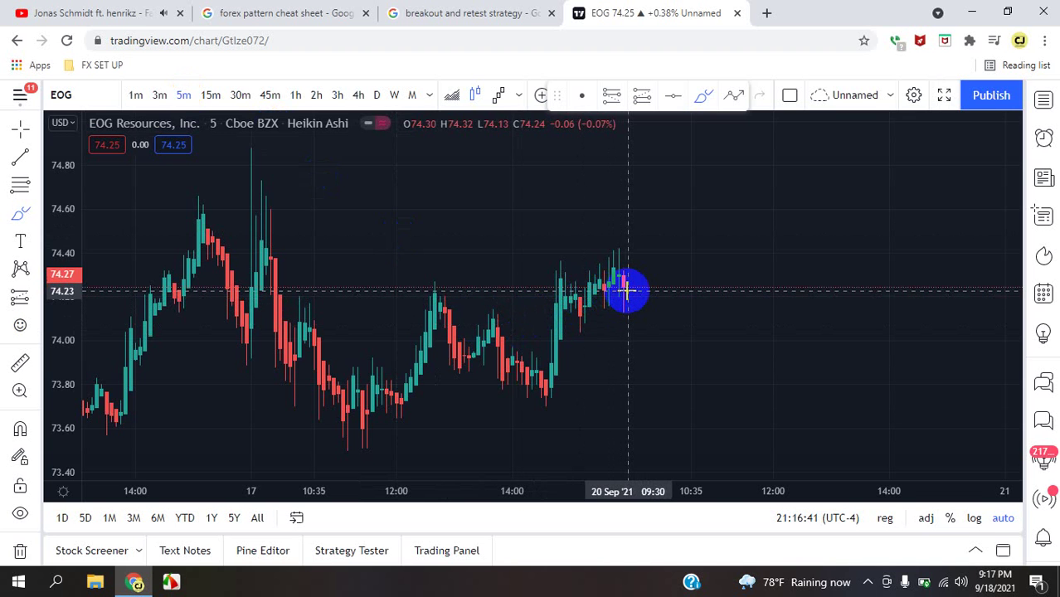
left_click_drag(628, 291, 680, 326)
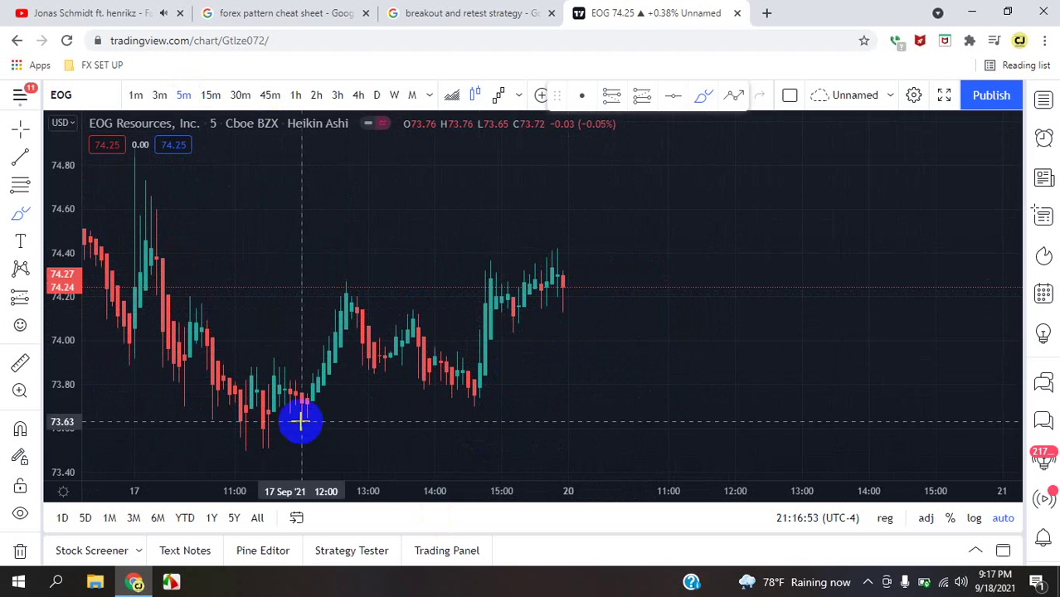
left_click(695, 92)
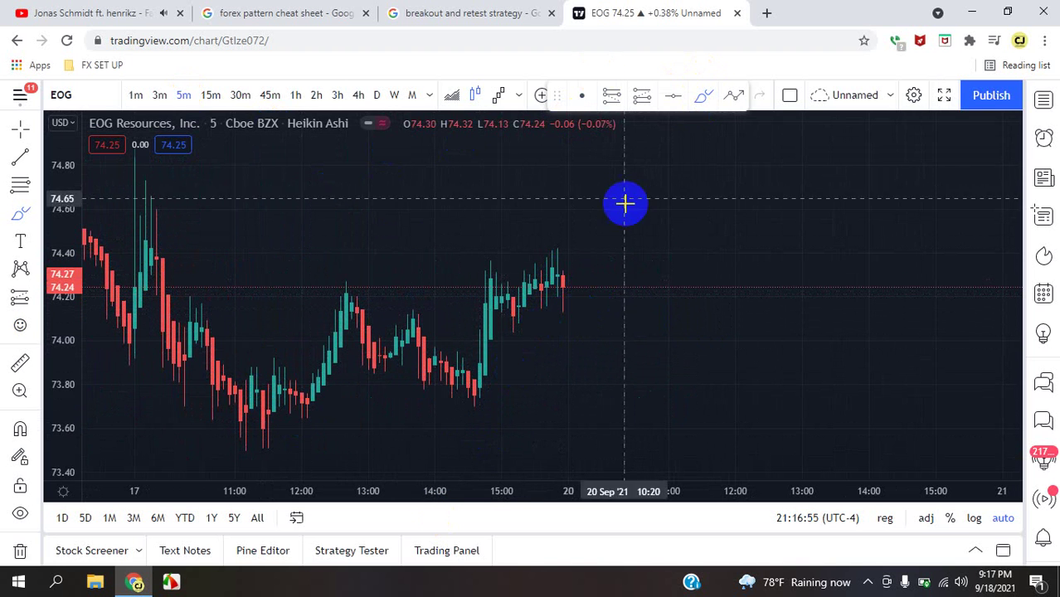
- Trace the latest 5-minute swings and draw roughly horizontal brush lines at about 74.4, 73.8 and 74.05
mouse_move(481, 365)
left_mouse_down()
mouse_move(488, 267)
mouse_move(510, 319)
mouse_move(516, 287)
mouse_move(542, 289)
mouse_move(550, 256)
mouse_move(562, 290)
left_mouse_up()
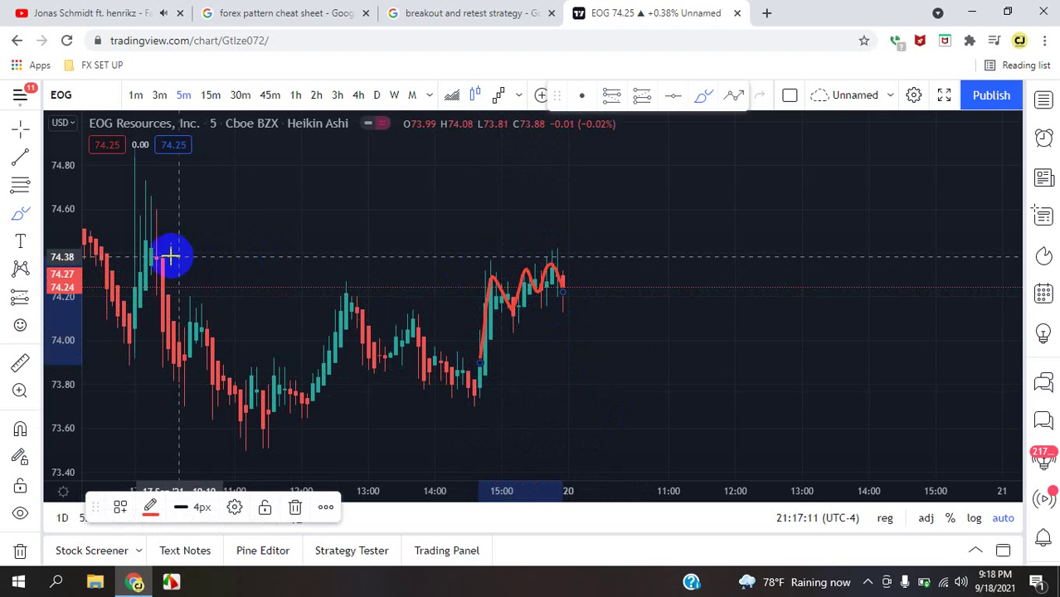
left_click_drag(162, 253, 723, 250)
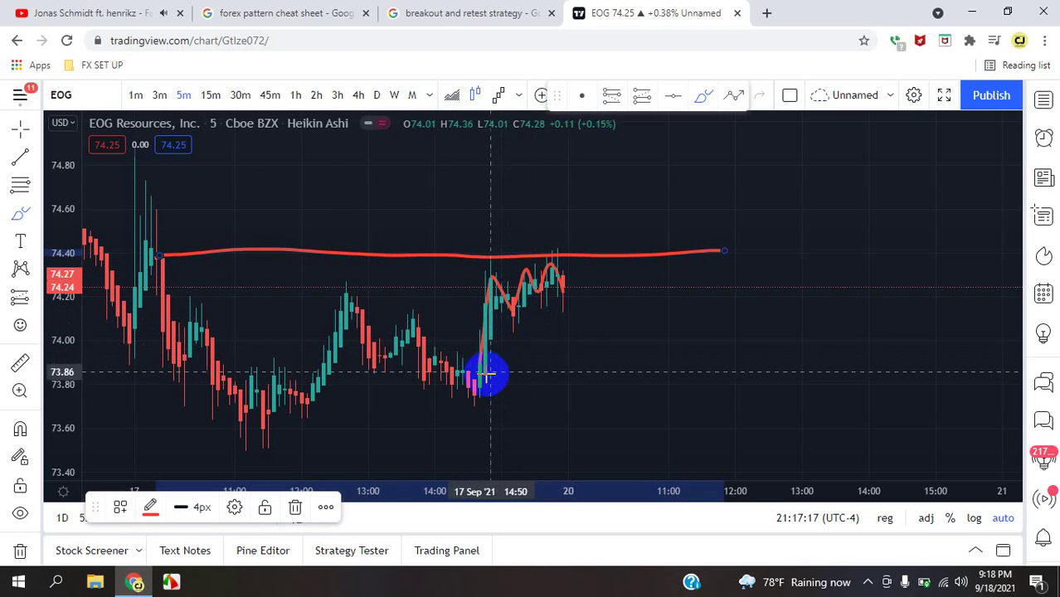
mouse_move(457, 390)
left_mouse_down()
mouse_move(570, 399)
mouse_move(753, 387)
left_mouse_up()
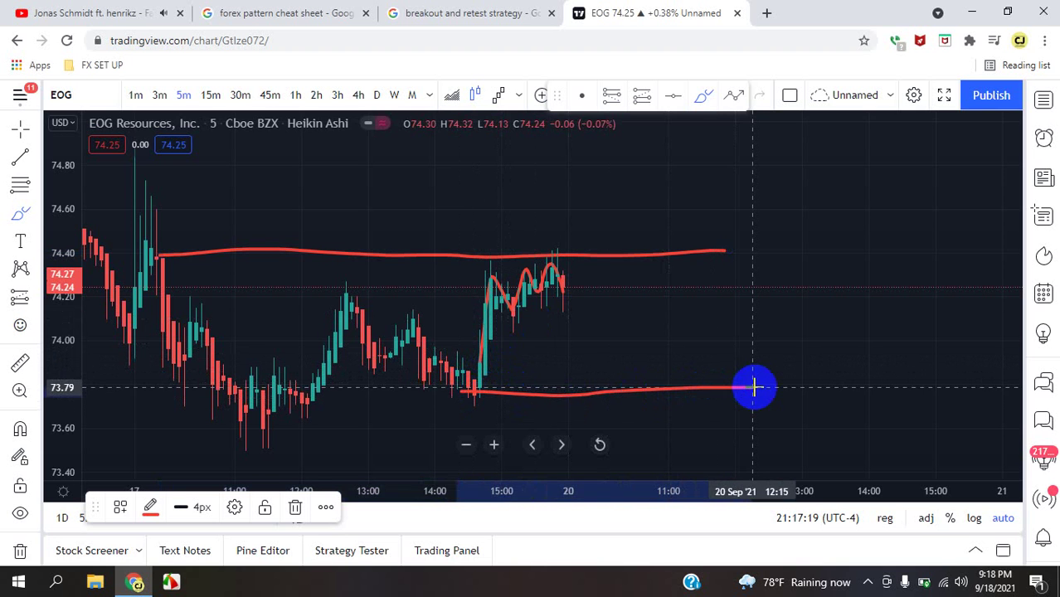
mouse_move(433, 326)
left_mouse_down()
mouse_move(651, 334)
mouse_move(746, 320)
left_mouse_up()
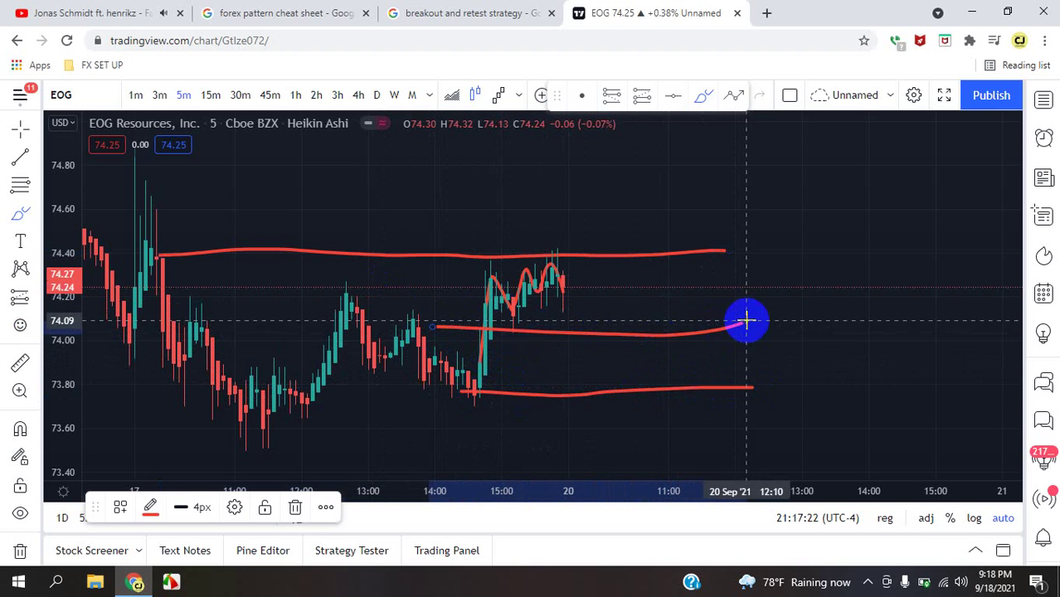
- Sketch a breakout above the 74.4 line with a retest, a rally and an alternative drop, and undo all 5-minute sketches
left_click(552, 276)
mouse_move(551, 276)
left_mouse_down()
mouse_move(568, 189)
mouse_move(596, 263)
mouse_move(591, 251)
mouse_move(636, 161)
left_mouse_up()
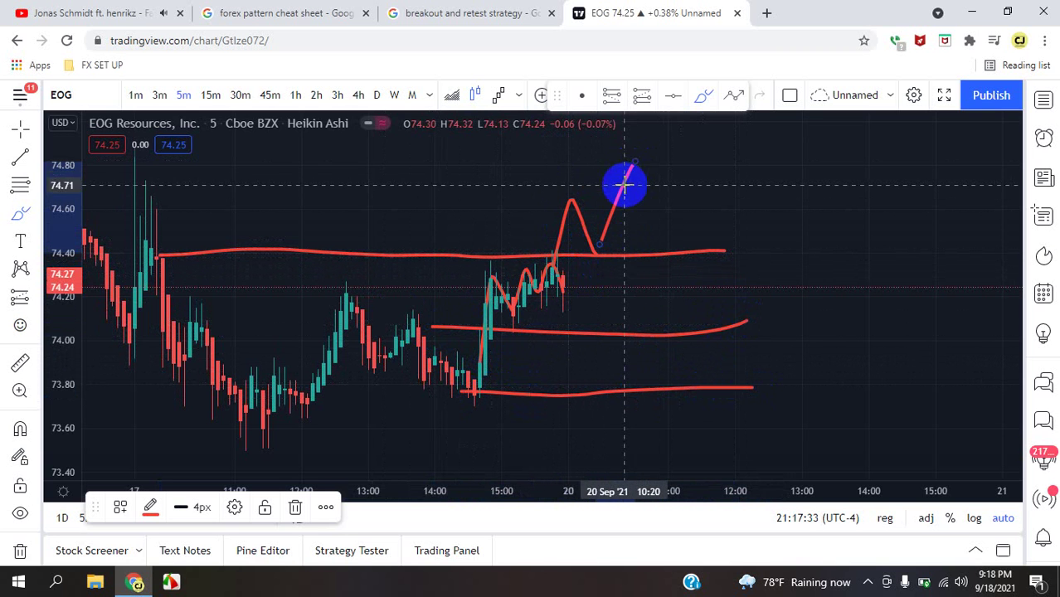
mouse_move(604, 246)
left_mouse_down()
mouse_move(619, 315)
mouse_move(623, 308)
left_mouse_up()
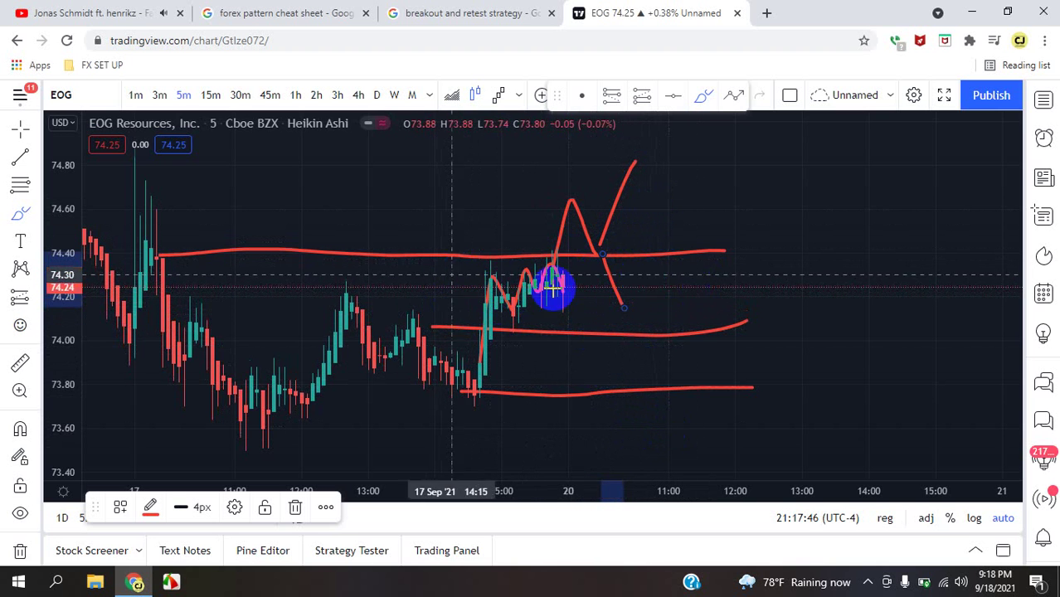
key("ctrl")
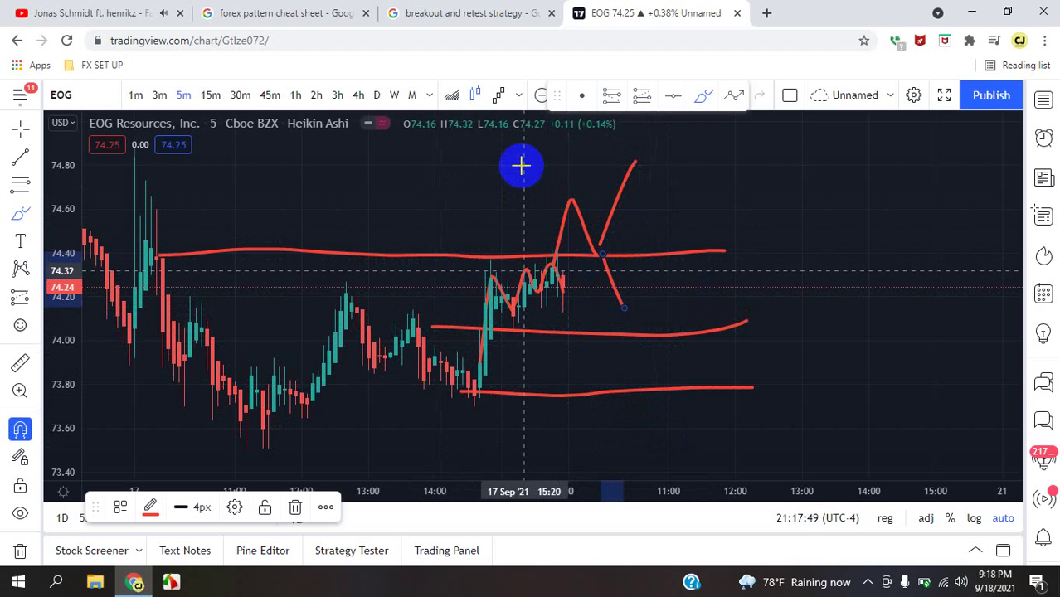
key("Delete")
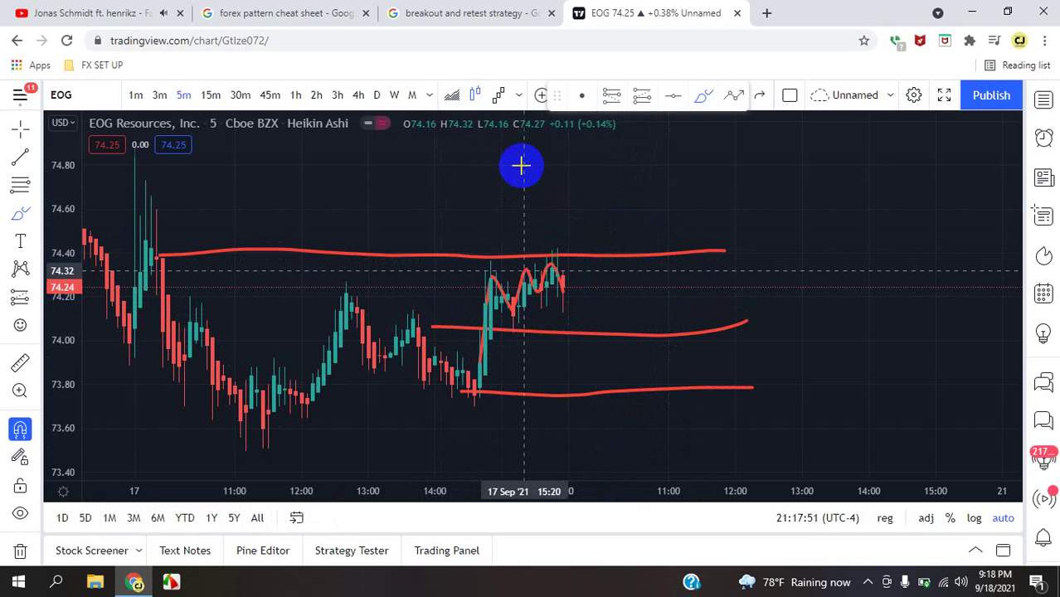
key("ctrl+z")
key("ctrl+z")
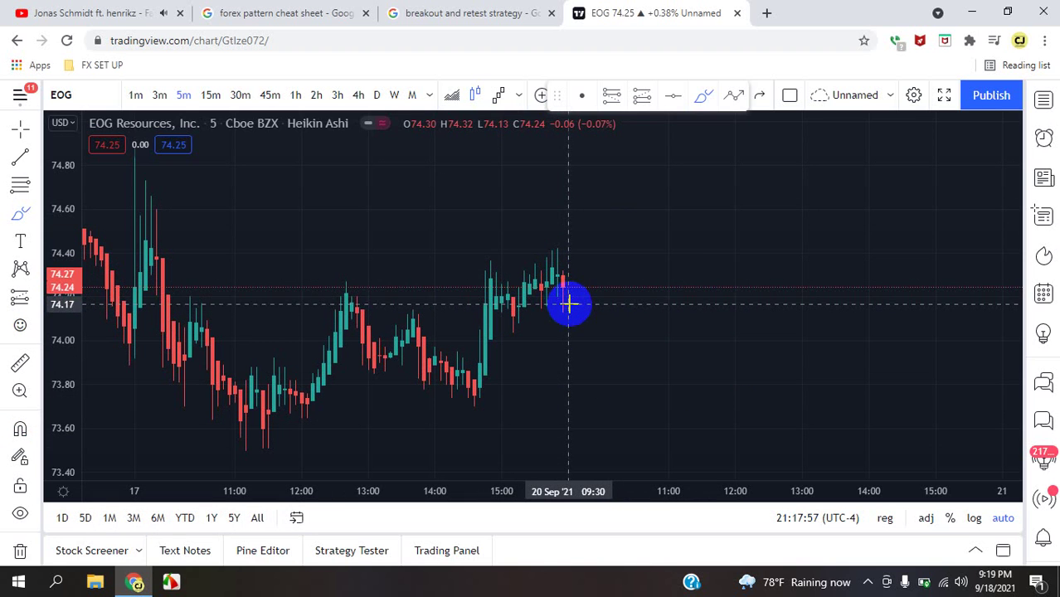
- Sketch a circled entry near 74.1, a line at about 74.4 and a breakout-and-retest path, undoing all the strokes
mouse_move(569, 304)
left_mouse_down()
mouse_move(589, 324)
mouse_move(568, 303)
left_mouse_up()
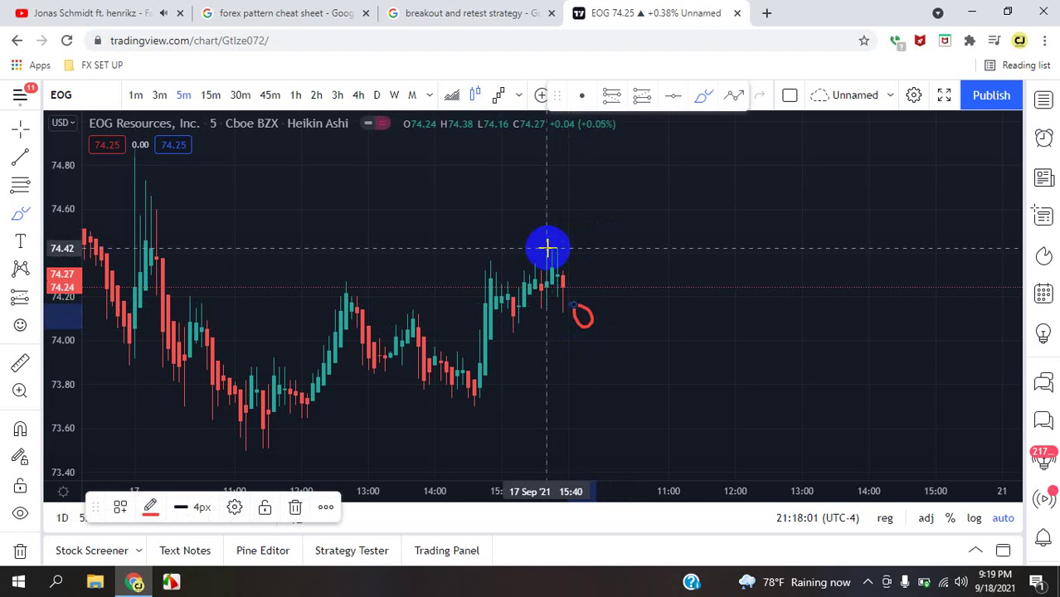
left_click_drag(535, 253, 668, 255)
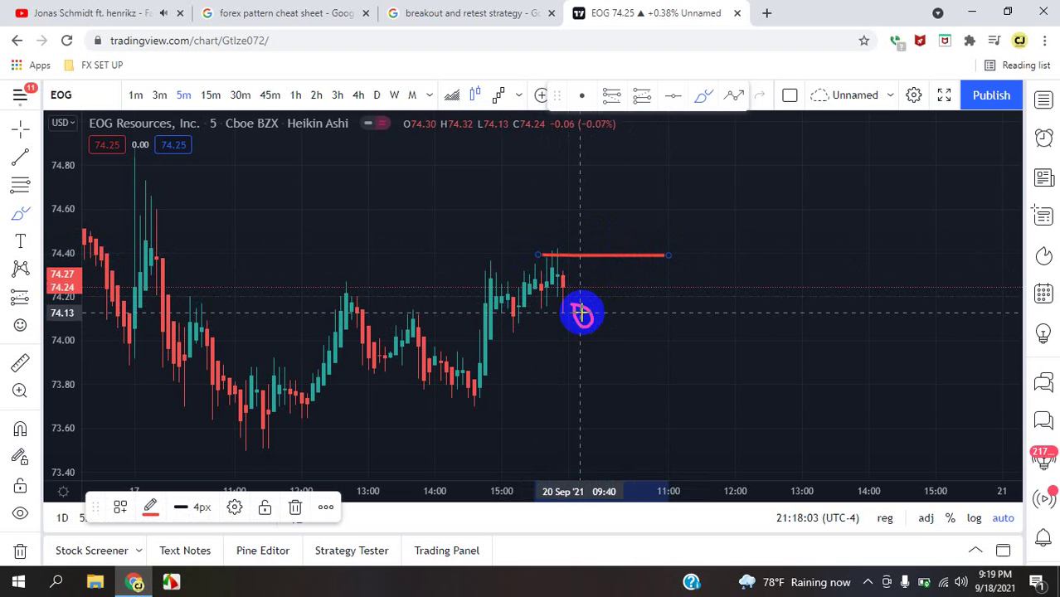
mouse_move(582, 313)
left_mouse_down()
mouse_move(599, 178)
mouse_move(630, 255)
left_mouse_up()
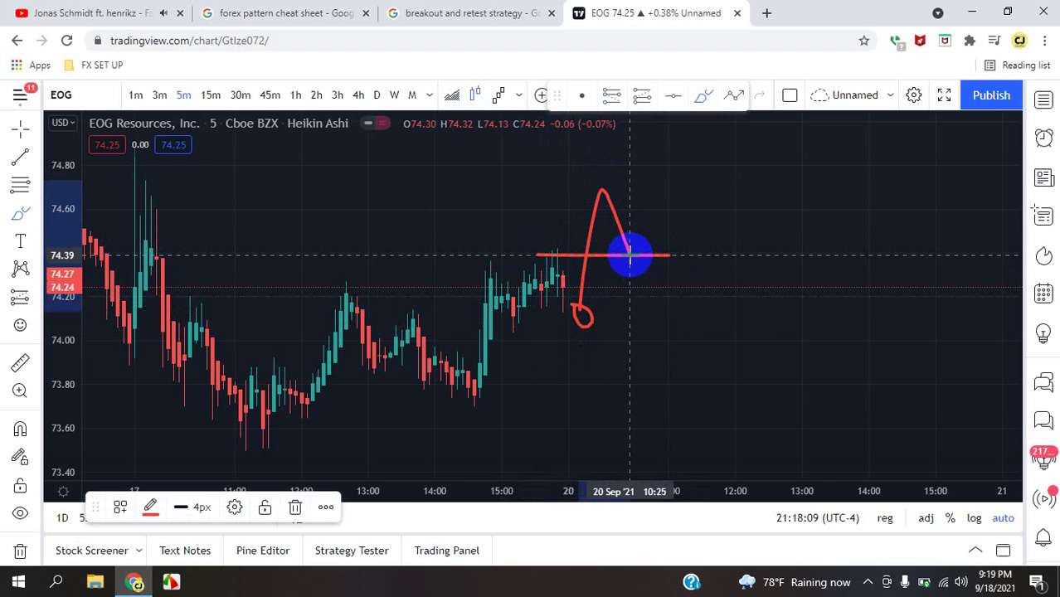
key("ctrl+z")
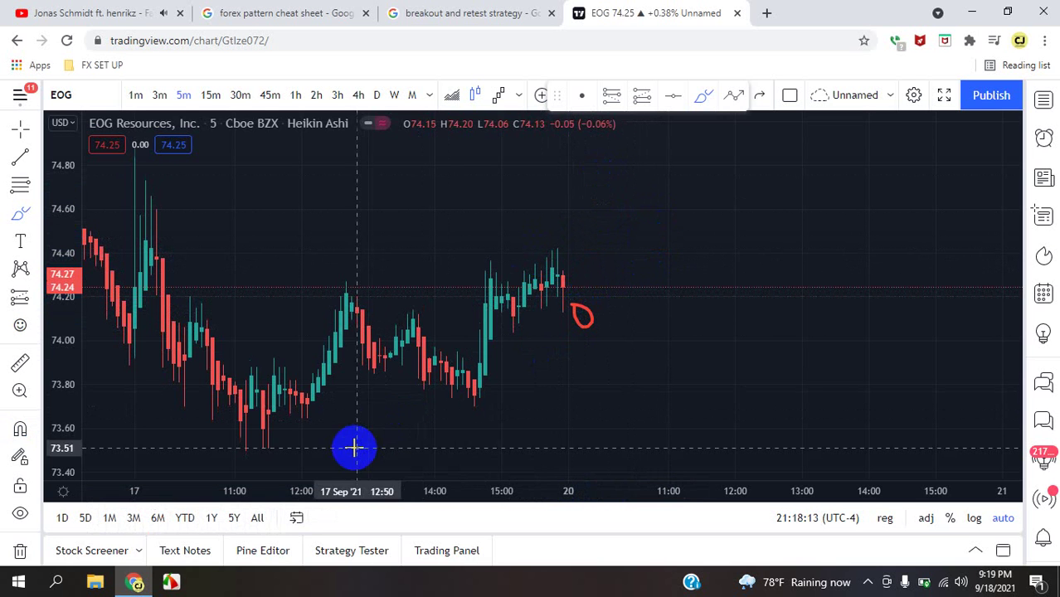
left_click_drag(360, 446, 698, 263)
key("ctrl+z")
key("ctrl+z")
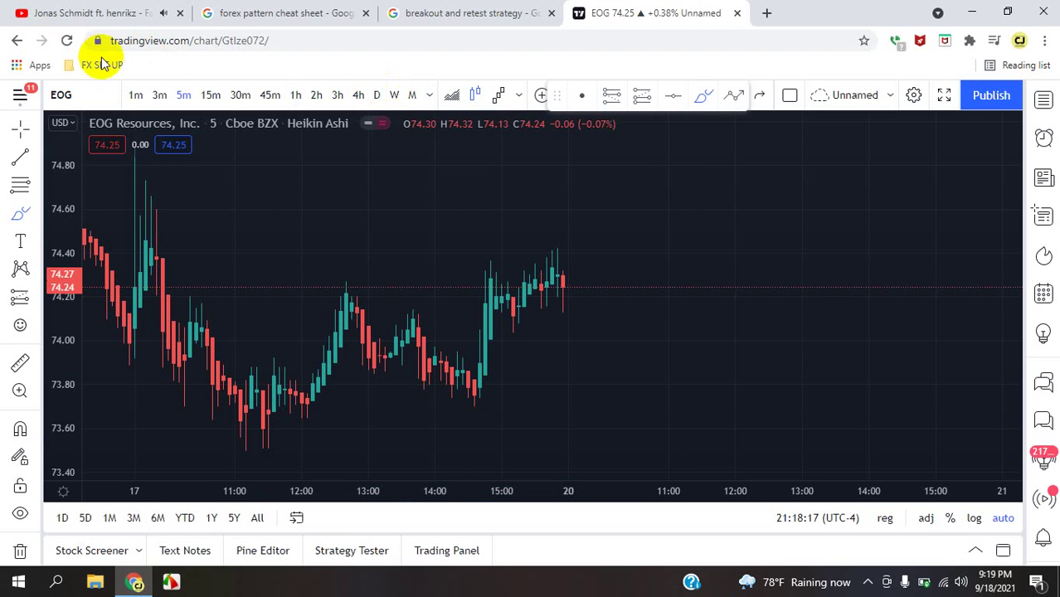
- Change the chart to 3-minute and draw roughly horizontal brush lines at about 74.3, 73.7 and 74.0
left_click(158, 95)
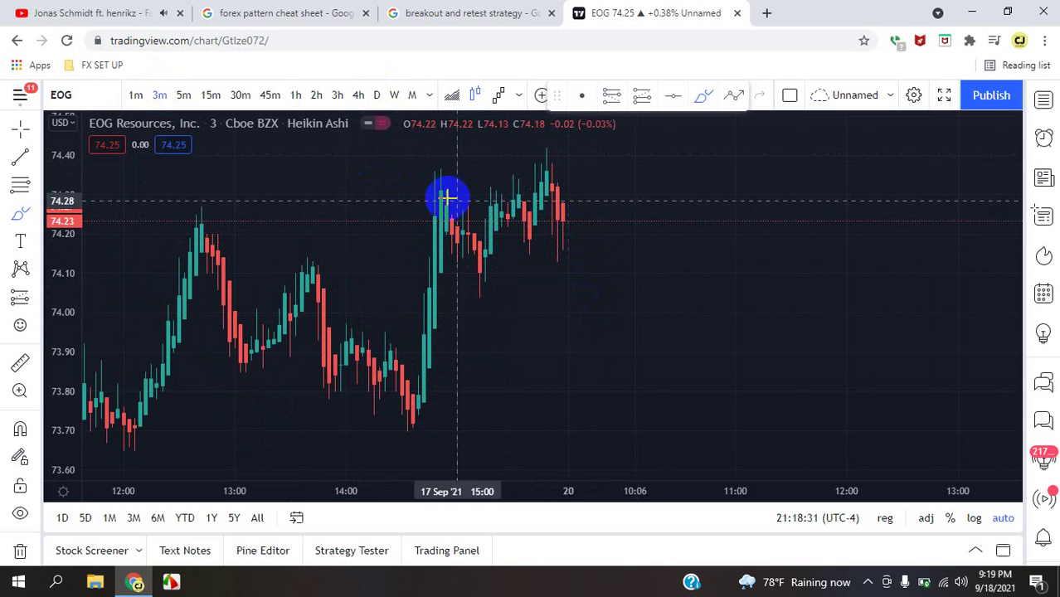
left_click_drag(408, 191, 645, 183)
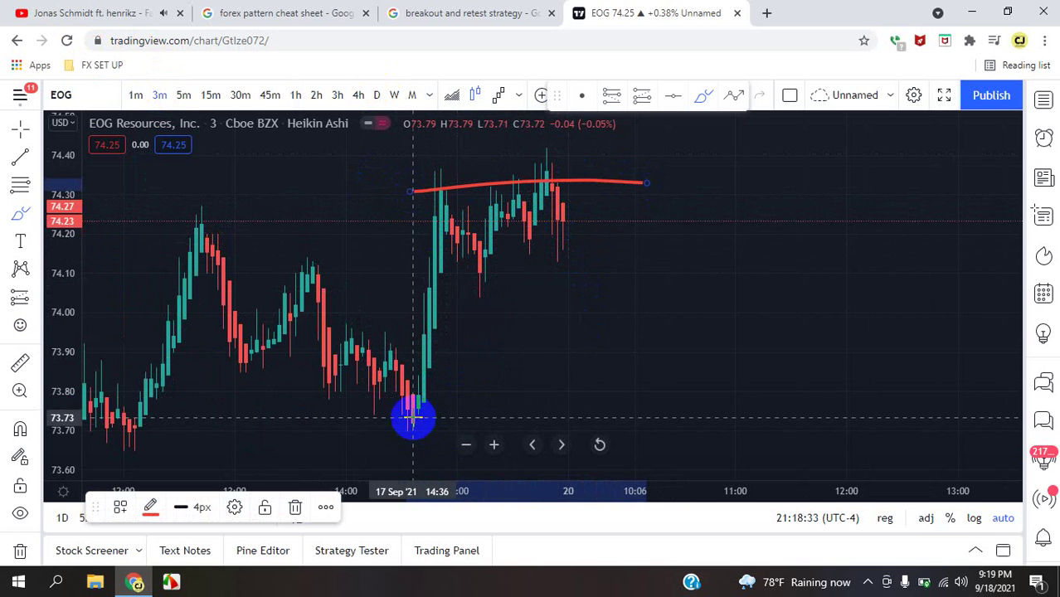
left_click_drag(422, 417, 702, 415)
left_click_drag(413, 314, 673, 300)
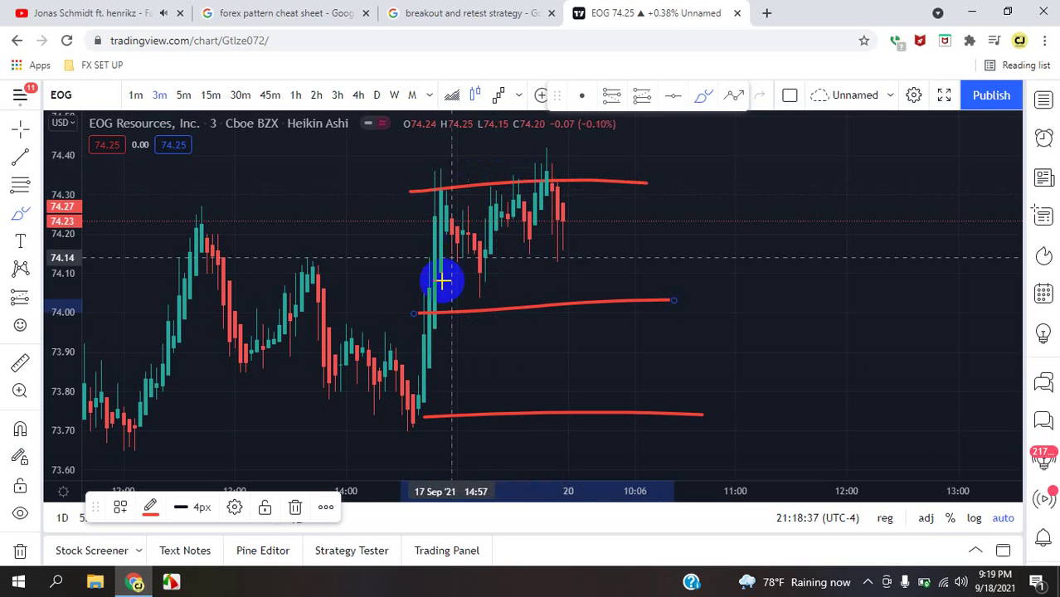
- Trace the 3-minute swings around the upper line with a small bounce and drop after them, and undo both sketches
mouse_move(436, 304)
left_mouse_down()
mouse_move(434, 176)
mouse_move(485, 244)
mouse_move(495, 168)
mouse_move(504, 218)
mouse_move(511, 172)
mouse_move(547, 153)
mouse_move(561, 207)
left_mouse_up()
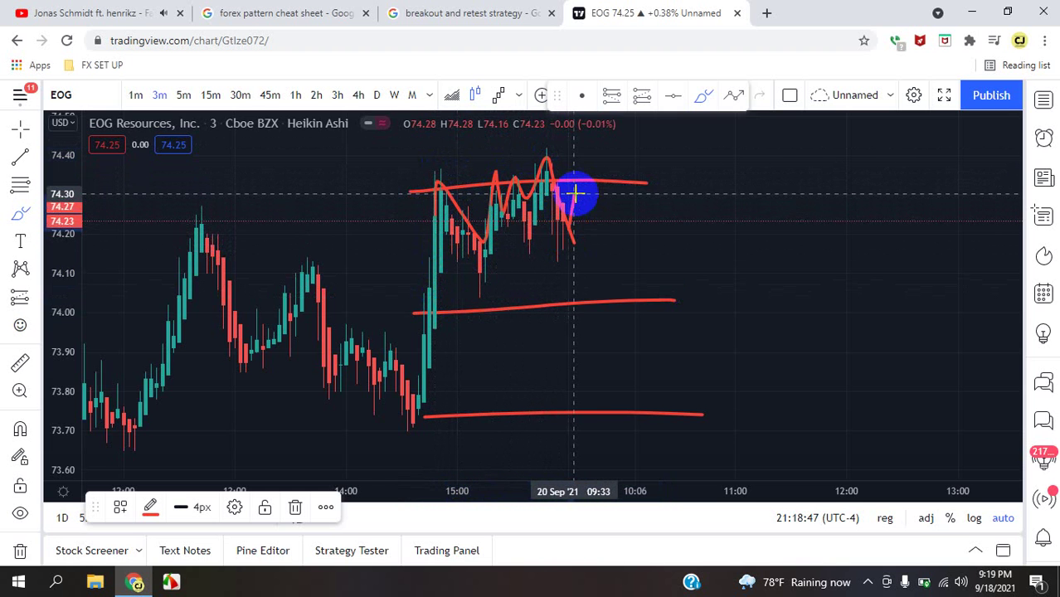
left_click_drag(569, 229, 602, 238)
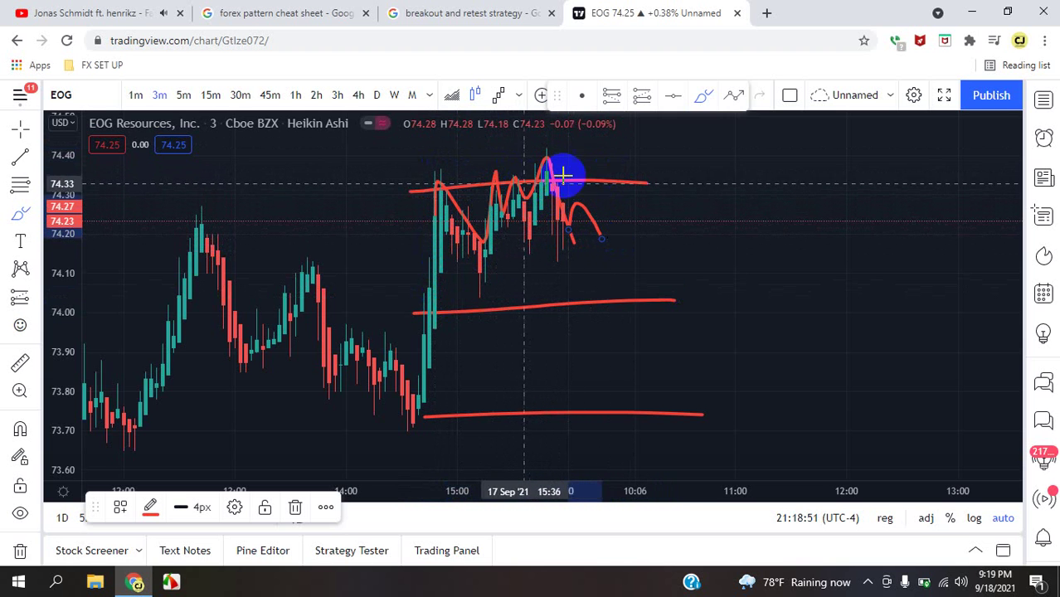
key("ctrl+z")
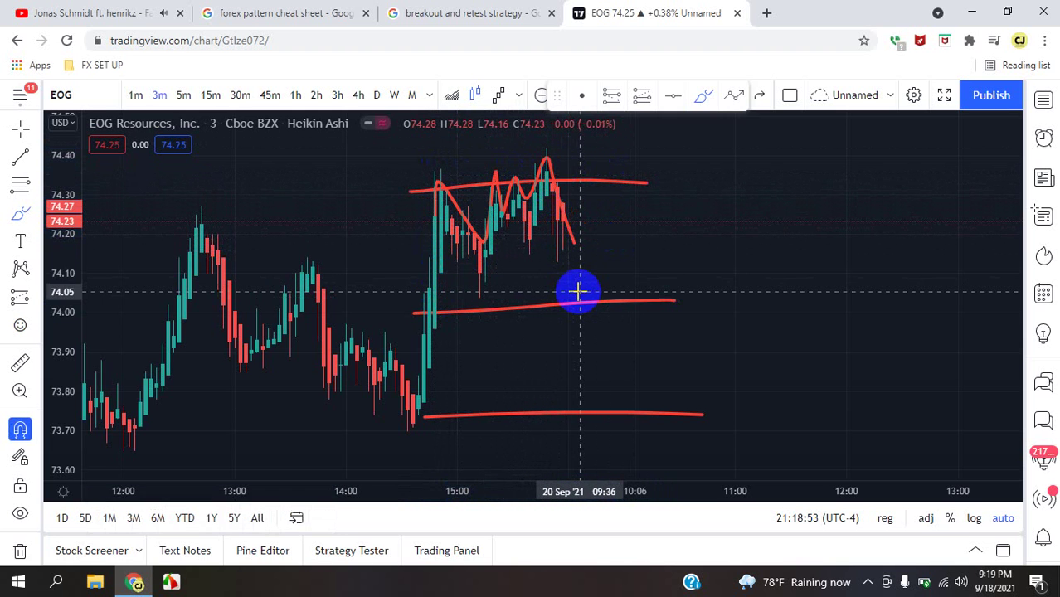
key("ctrl+z")
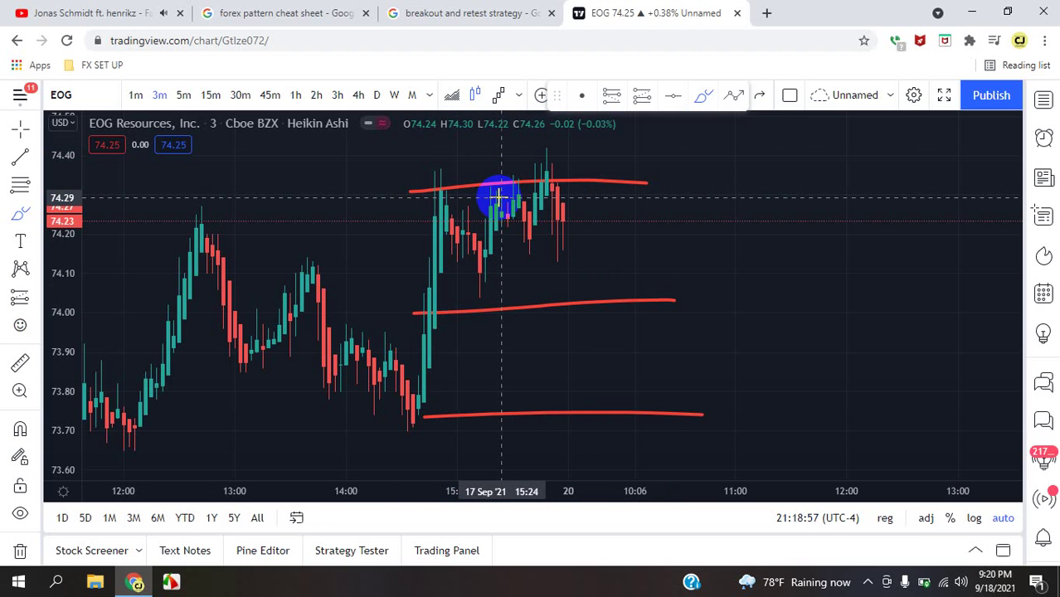
- Change the chart to 1-minute, sketch and circle a pullback to about 74.05 with rallies from it, and undo the sketches
left_click(135, 95)
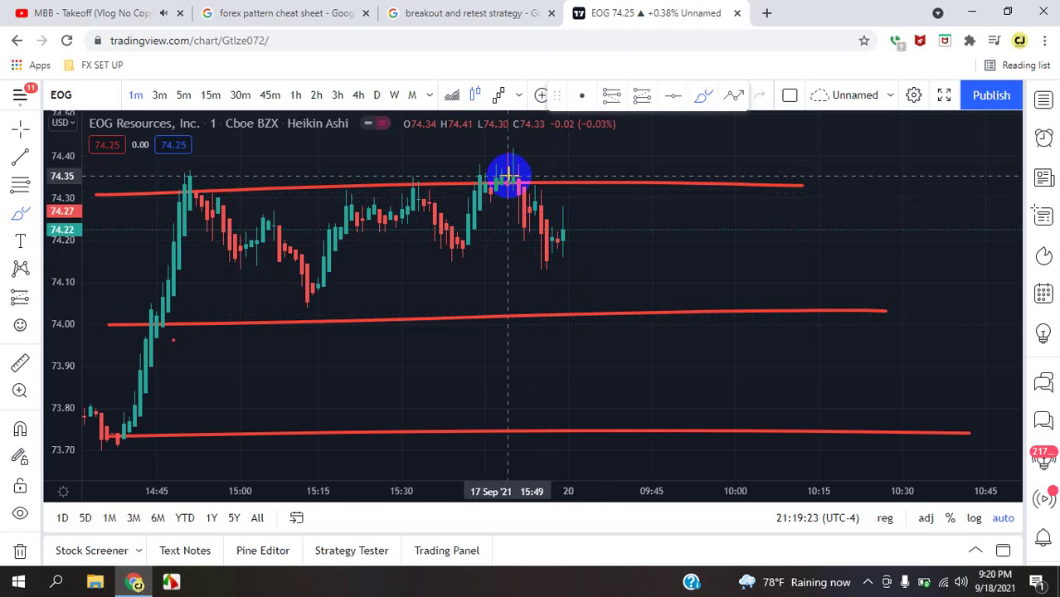
left_click(518, 200)
mouse_move(518, 200)
left_mouse_down()
mouse_move(549, 296)
mouse_move(555, 238)
left_mouse_up()
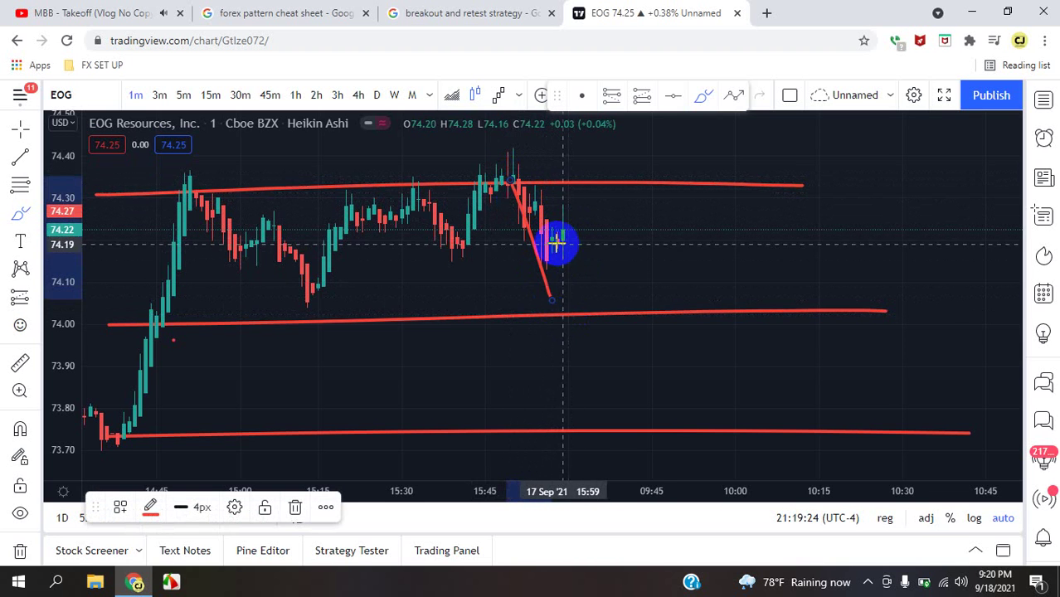
mouse_move(550, 331)
left_mouse_down()
mouse_move(568, 249)
mouse_move(556, 244)
left_mouse_up()
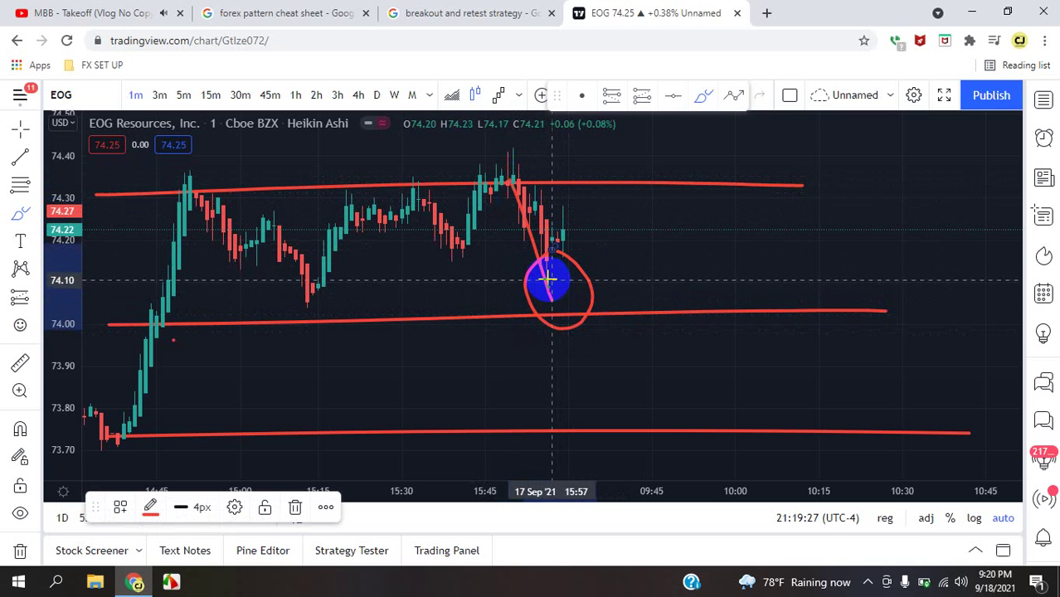
left_click_drag(549, 299, 629, 191)
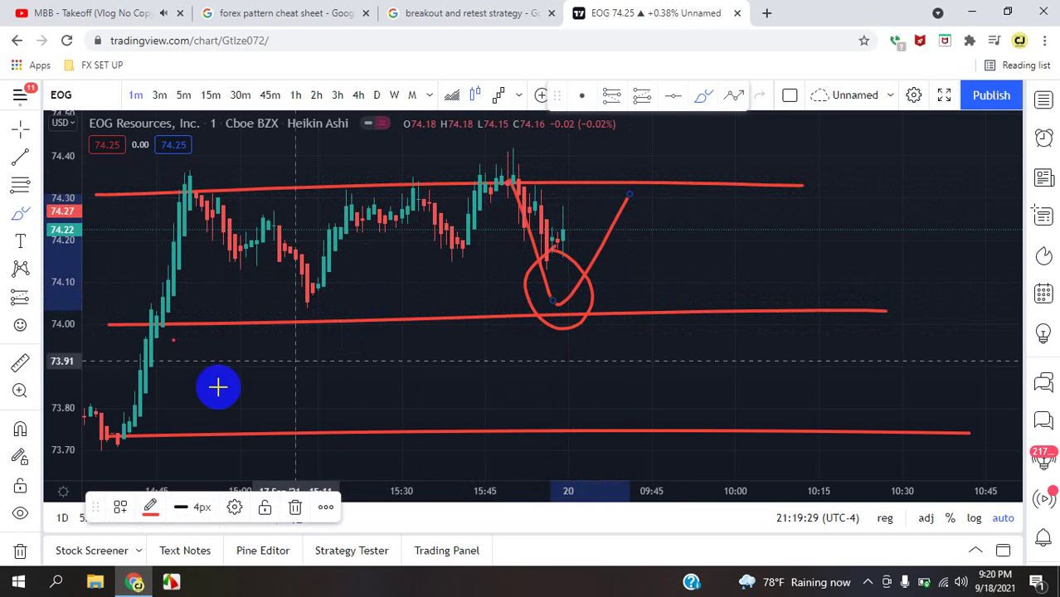
mouse_move(142, 440)
left_mouse_down()
mouse_move(291, 176)
mouse_move(558, 293)
mouse_move(664, 114)
left_mouse_up()
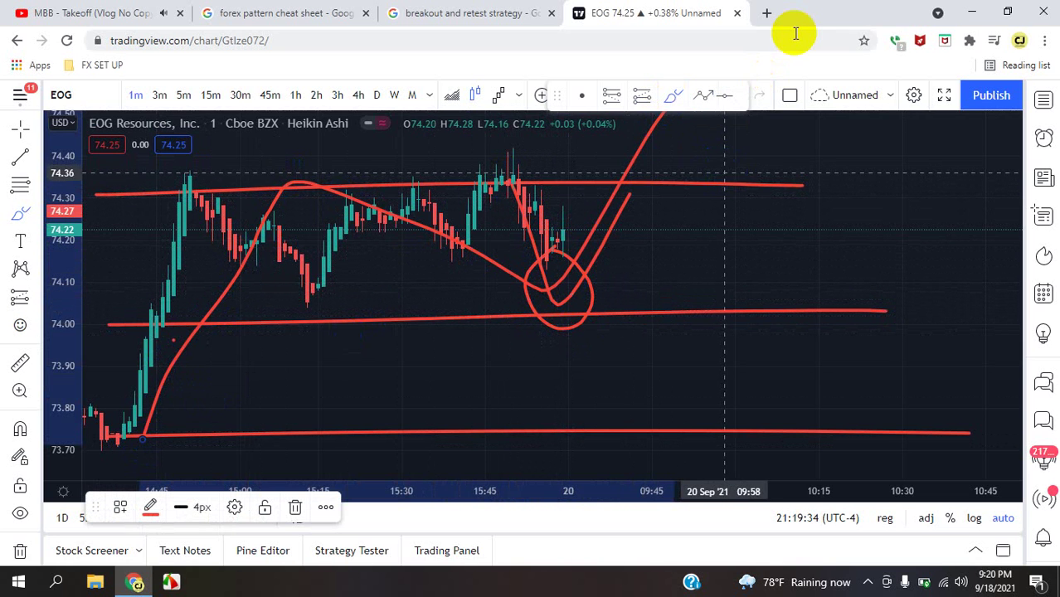
key("ctrl+z")
key("ctrl+z")
key("ctrl+z")
key("ctrl+z")
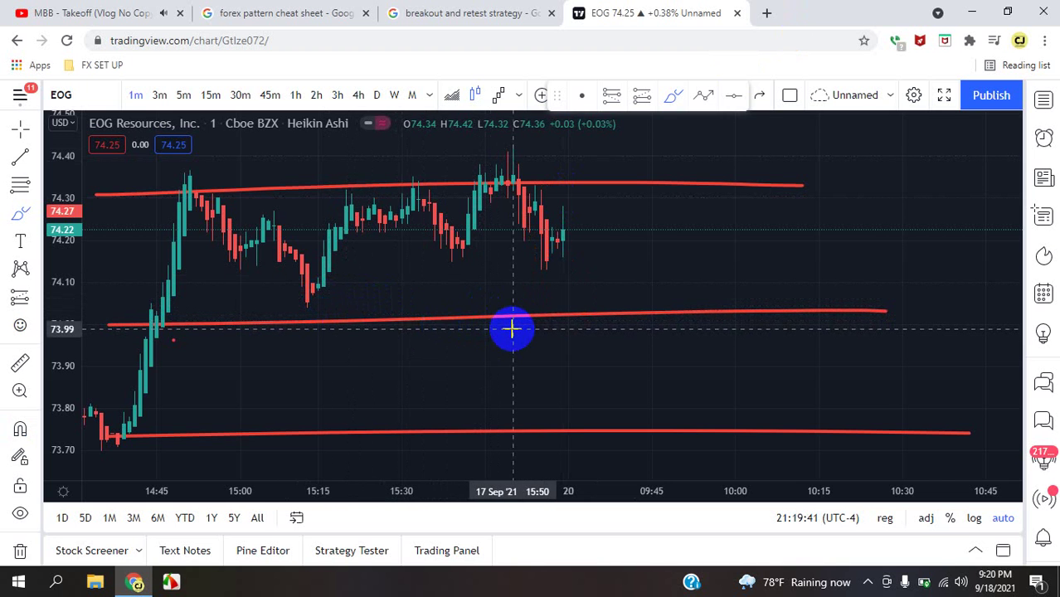
- Sketch a brush stroke falling from about 74.1 to 73.7, undo it, and change the chart to 3-minute
mouse_move(496, 291)
left_mouse_down()
mouse_move(554, 399)
mouse_move(585, 315)
mouse_move(651, 445)
left_mouse_up()
key("ctrl+z")
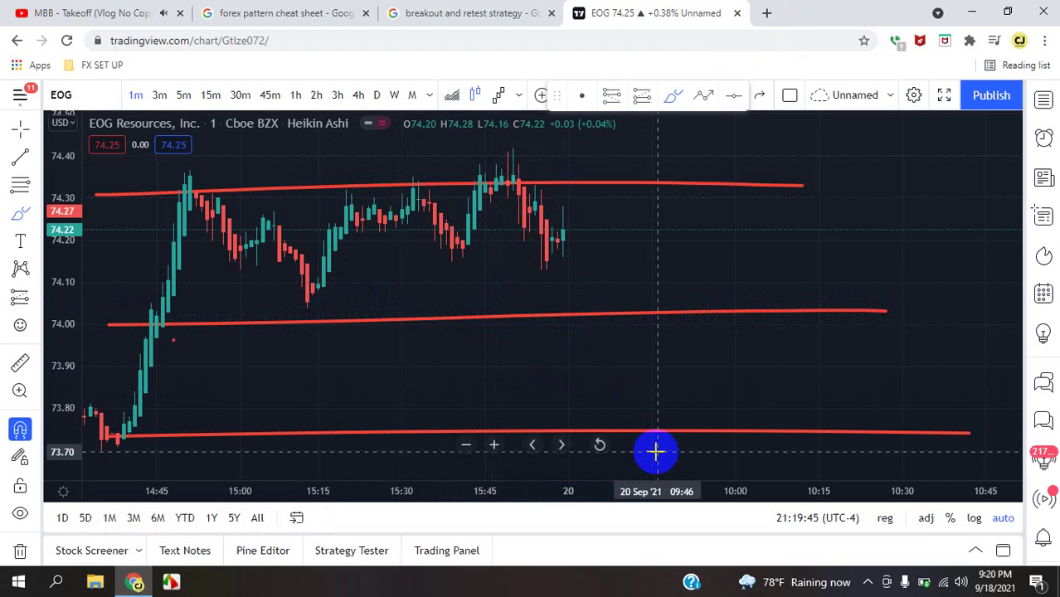
key("3")
key("Return")
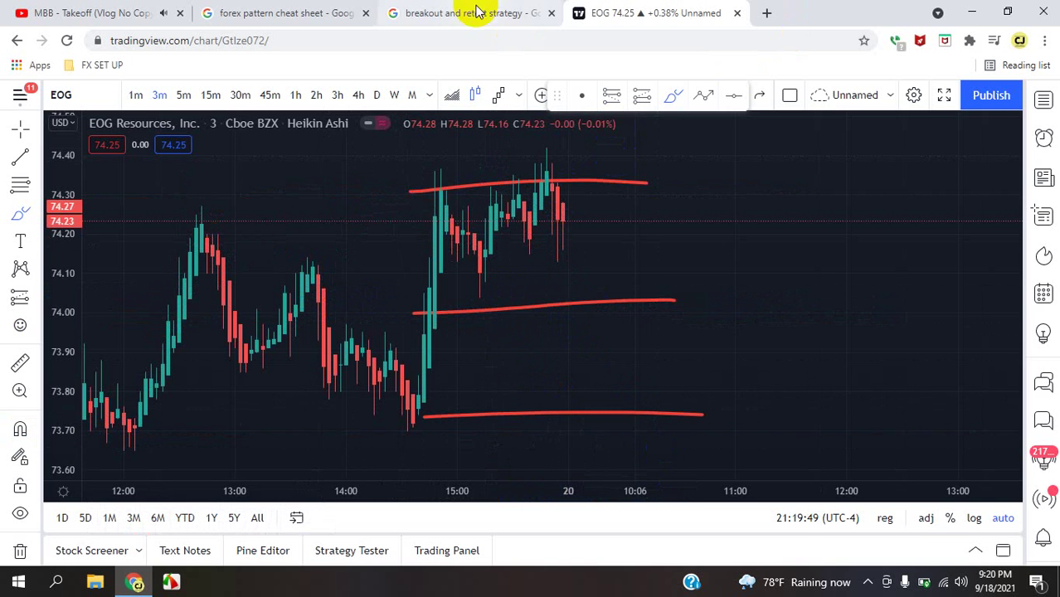
- Switch to the breakout and retest strategy image results and examine the mql5.com break-and-retest example with its support line up close
left_click(297, 11)
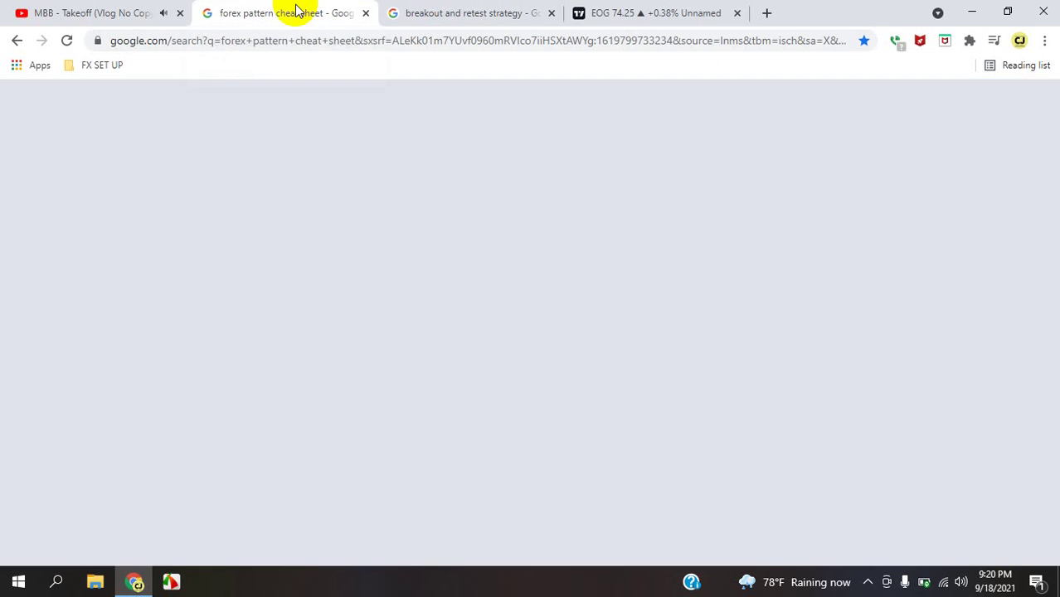
left_click(449, 15)
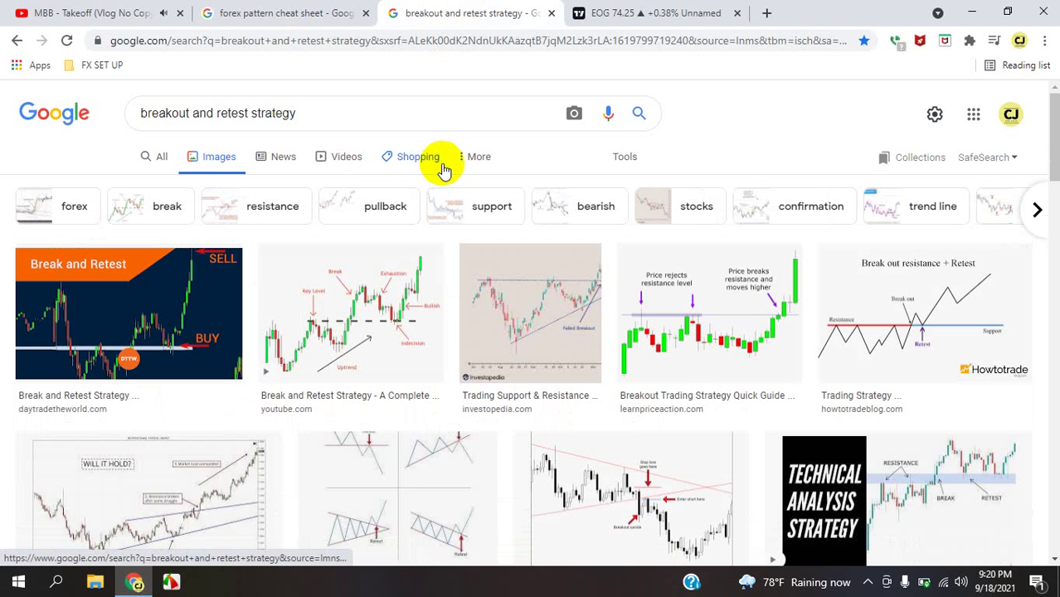
scroll(525, 367, "down", 7)
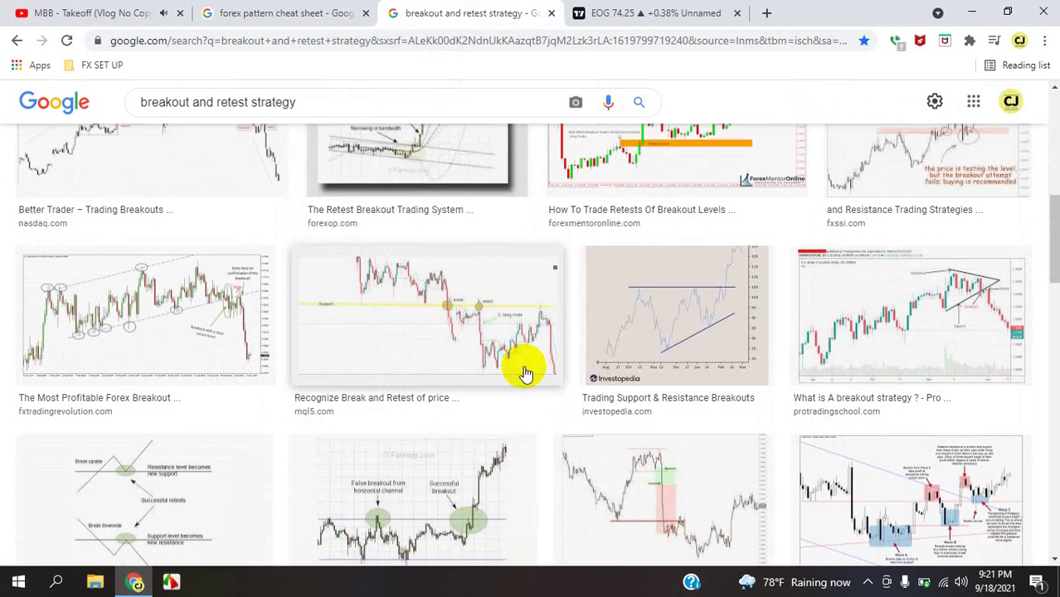
scroll(525, 373, "down", 1)
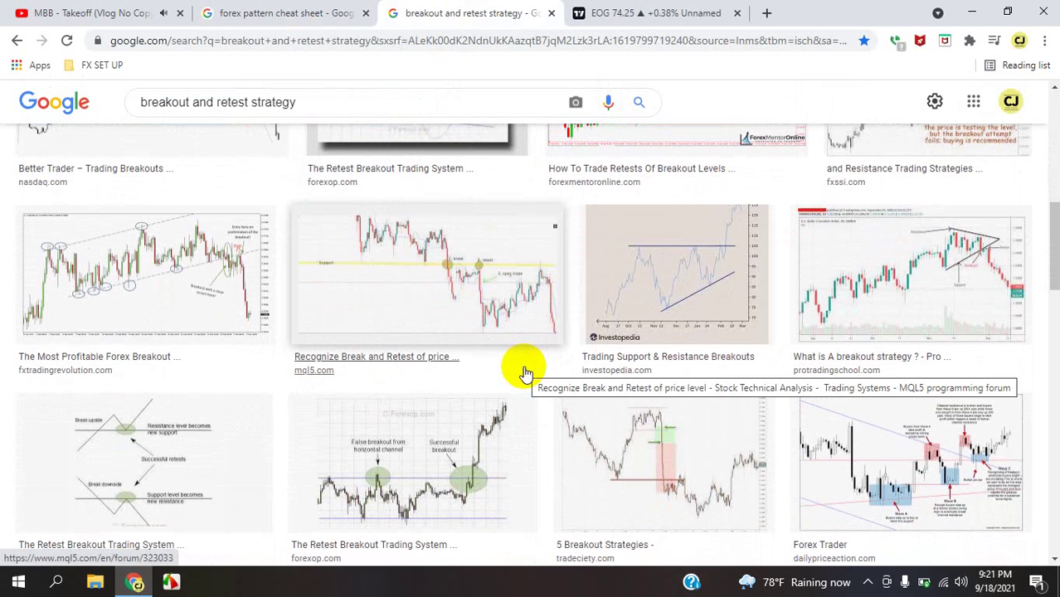
scroll(449, 305, "up", 5, "ctrl")
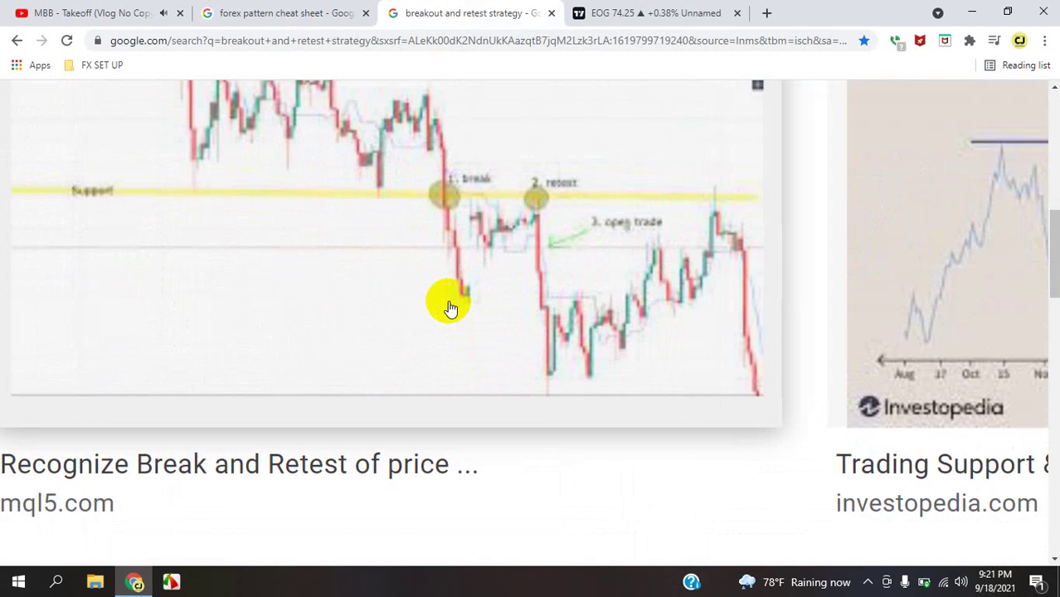
scroll(449, 307, "up", 1)
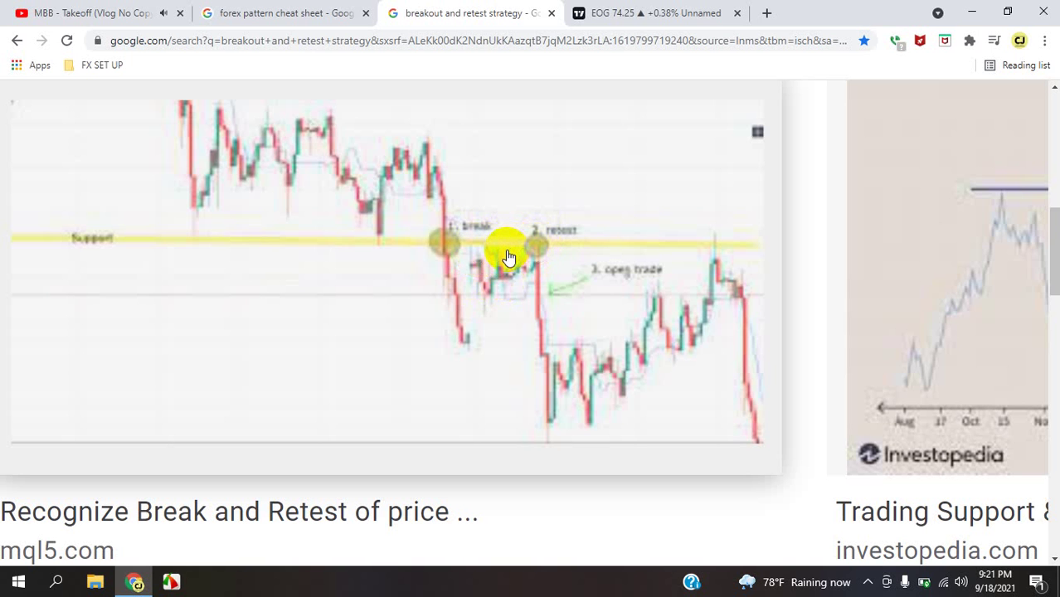
scroll(509, 257, "up", 1)
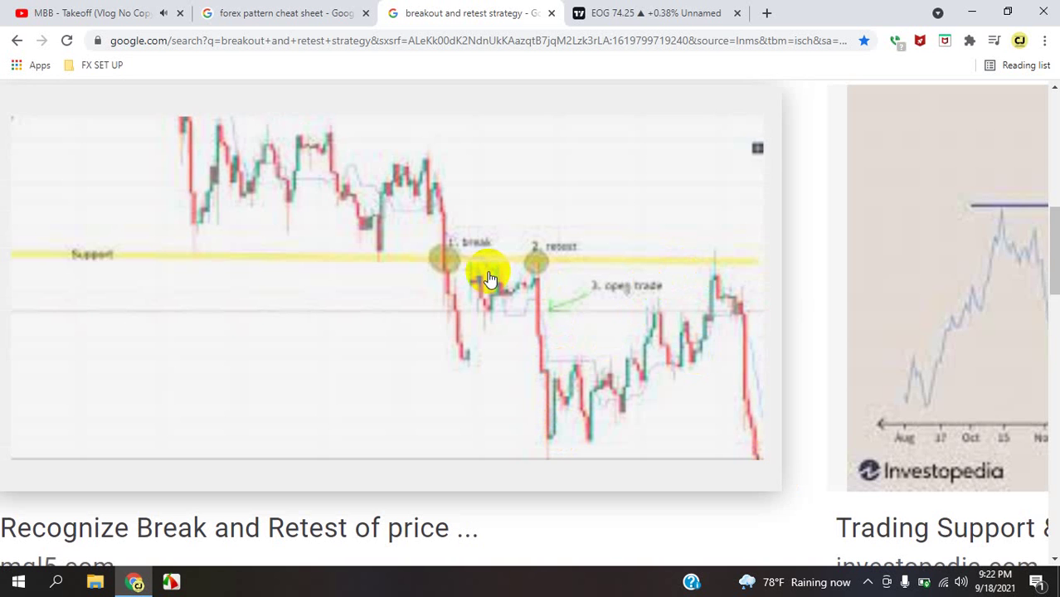
- Switch to the forex pattern cheat sheet image results and examine the Continuation Chart Patterns Cheat Sheet up close
left_click(267, 12)
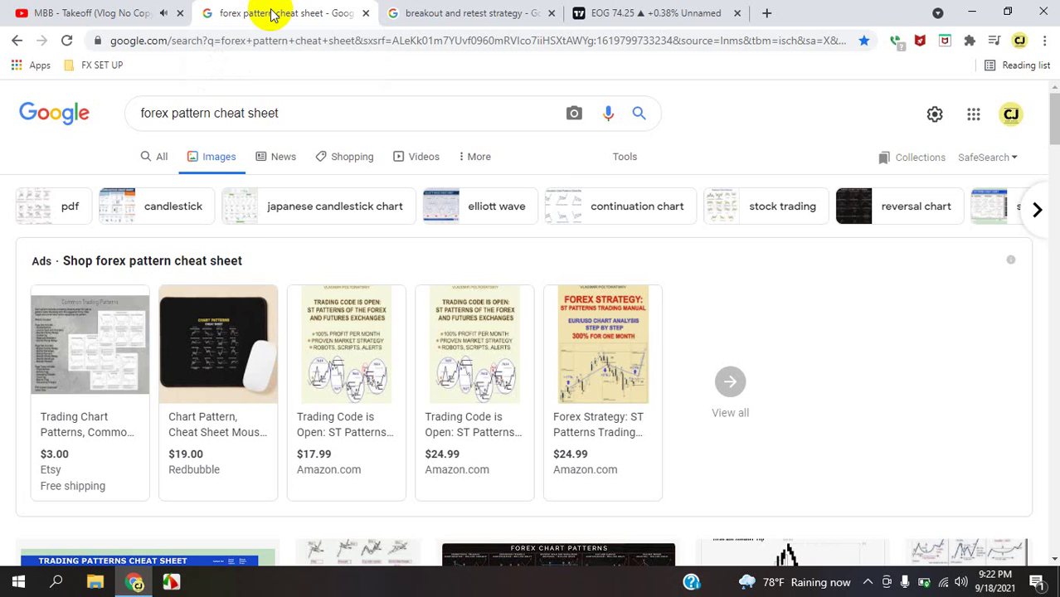
scroll(272, 220, "down", 8)
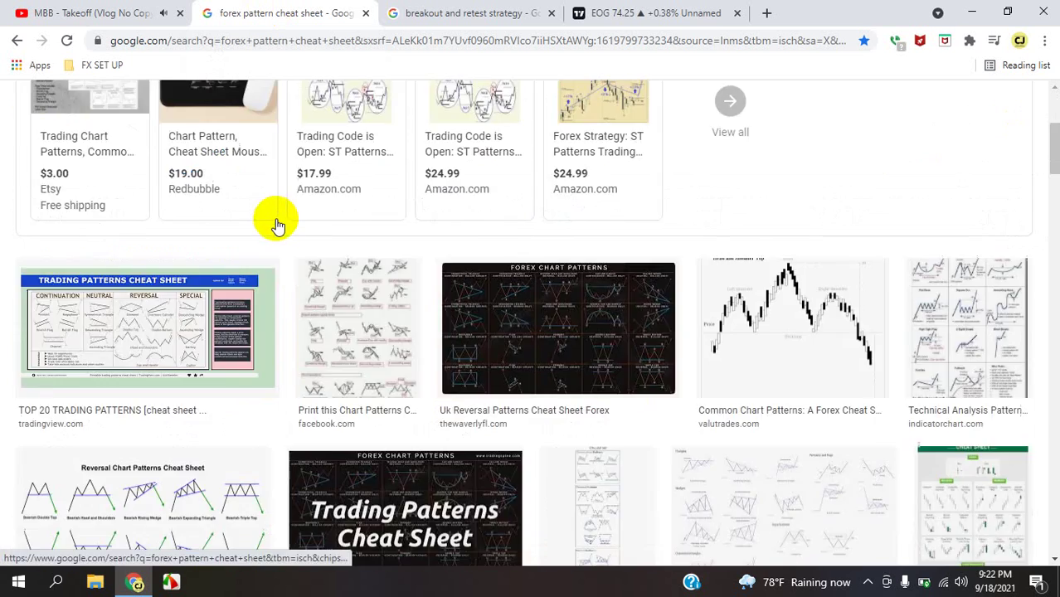
scroll(278, 226, "down", 1)
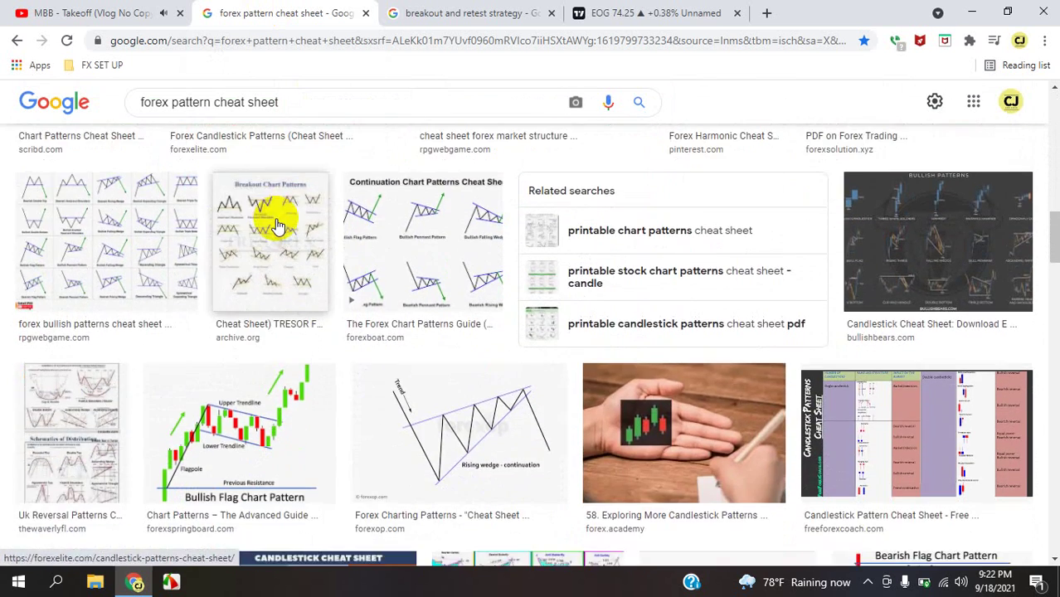
scroll(278, 226, "up", 5)
scroll(278, 224, "right", 3)
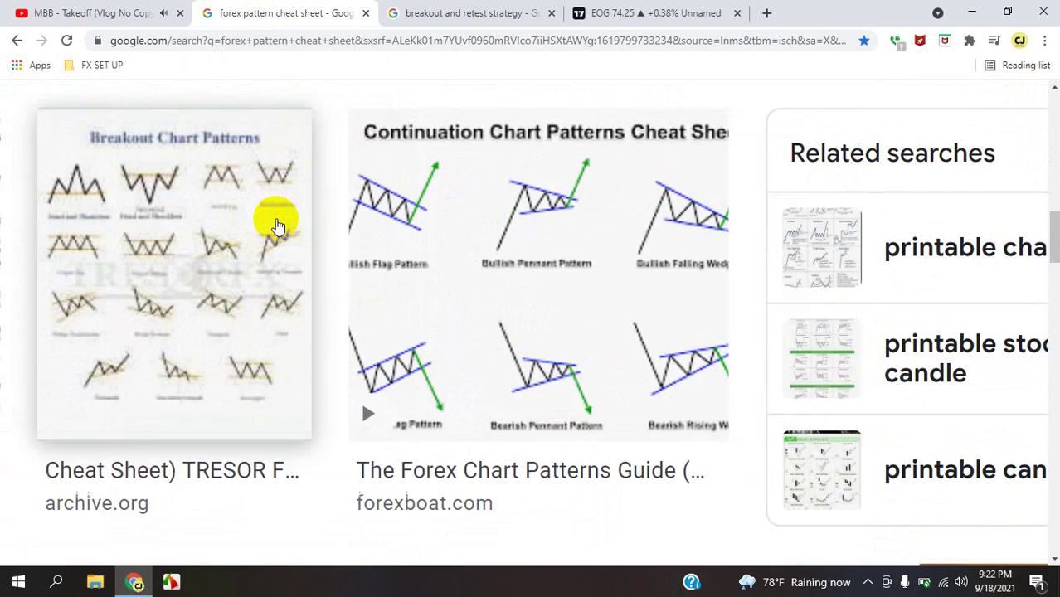
scroll(277, 221, "up", 3)
scroll(276, 219, "right", 2)
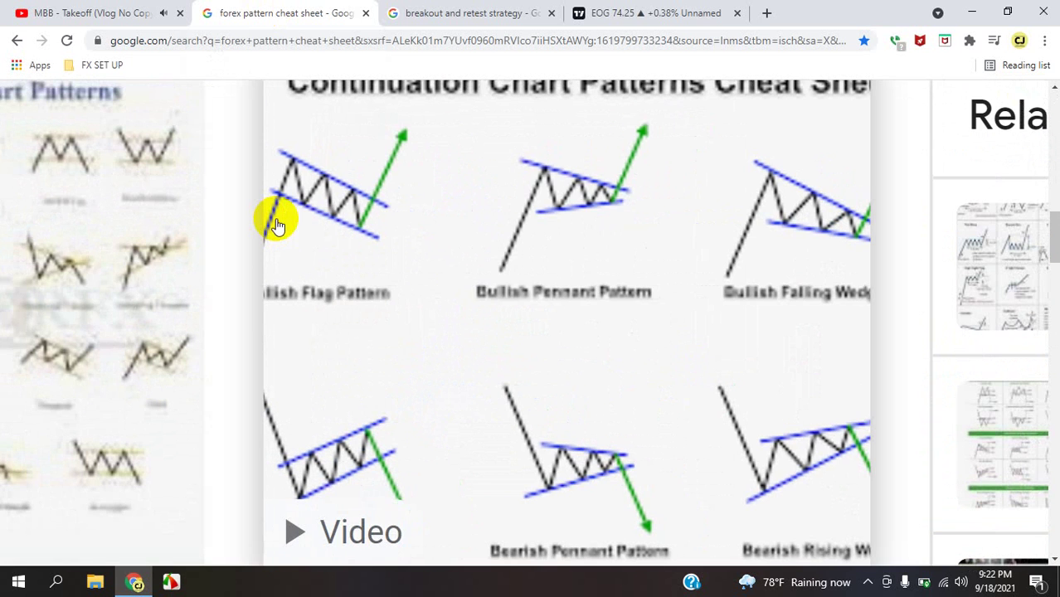
scroll(278, 226, "up", 1)
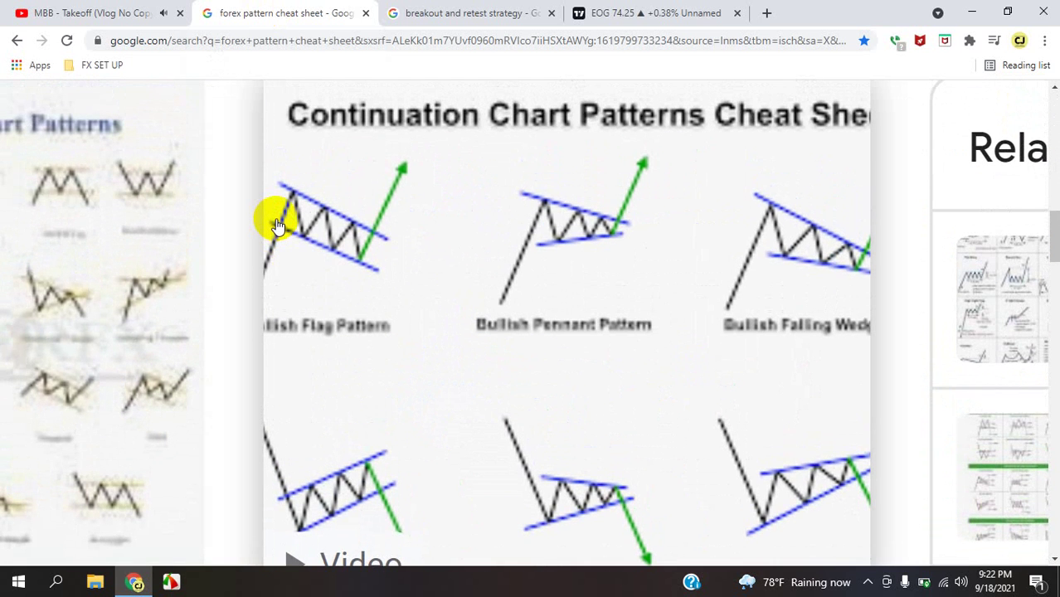